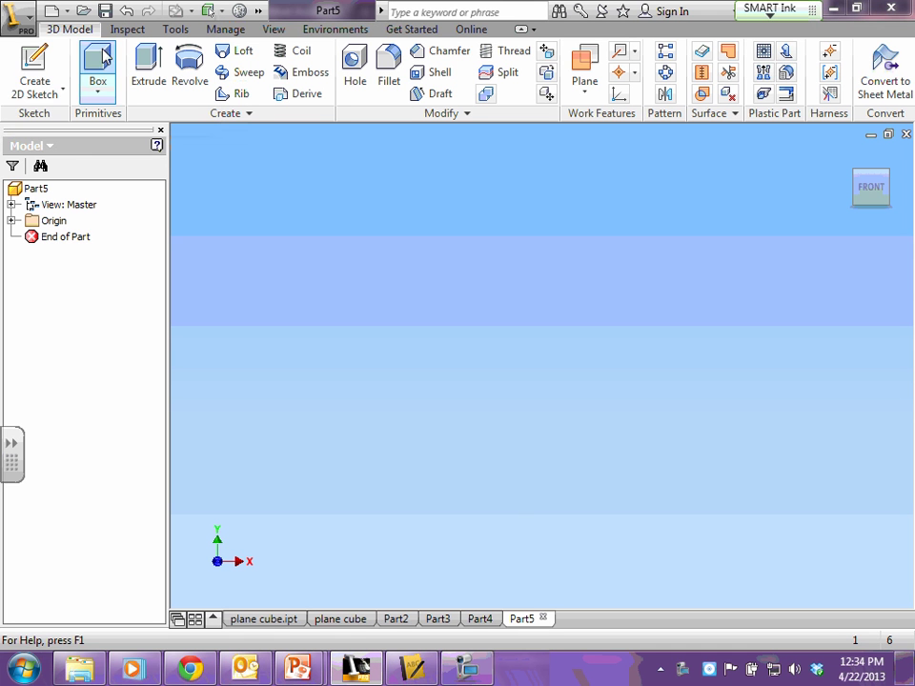
- Start a 2D sketch on the front-facing XY origin plane
click(40, 65)
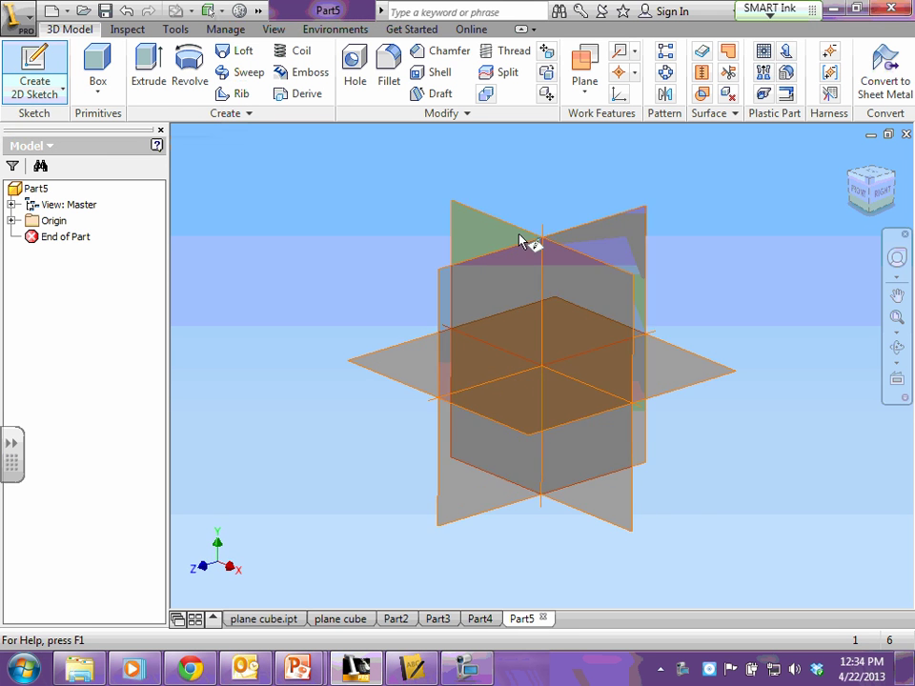
click(860, 198)
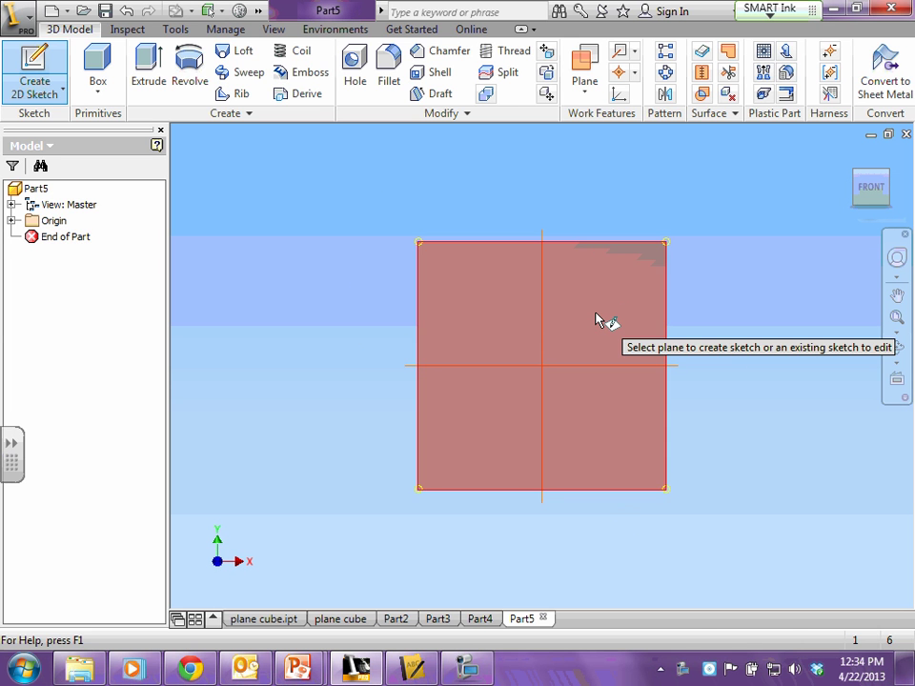
click(600, 318)
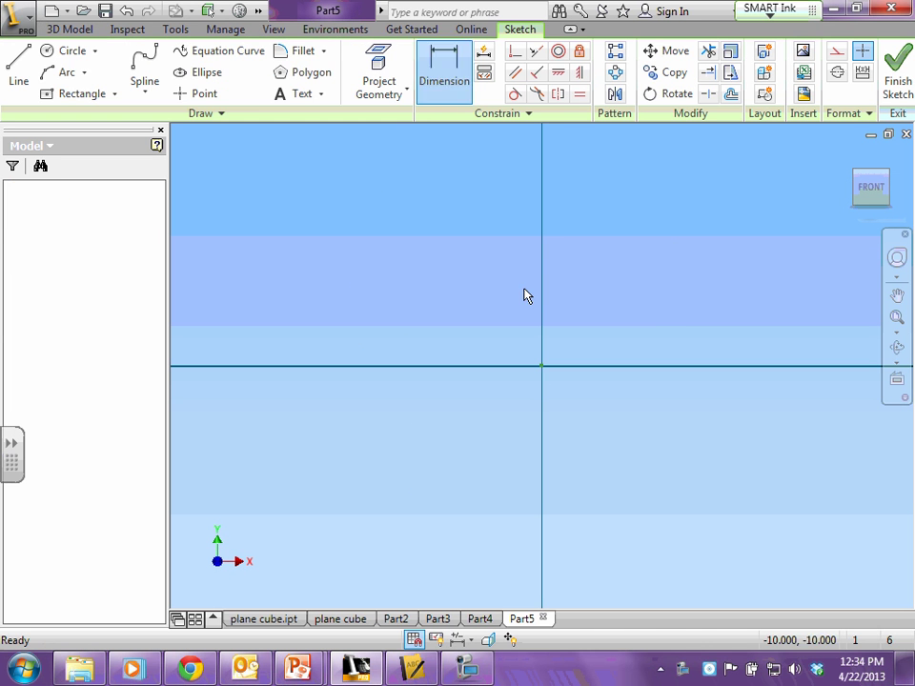
- Draw a center-point rectangle 2 in wide and 1 in high, placed up and to the left of the origin
click(82, 93)
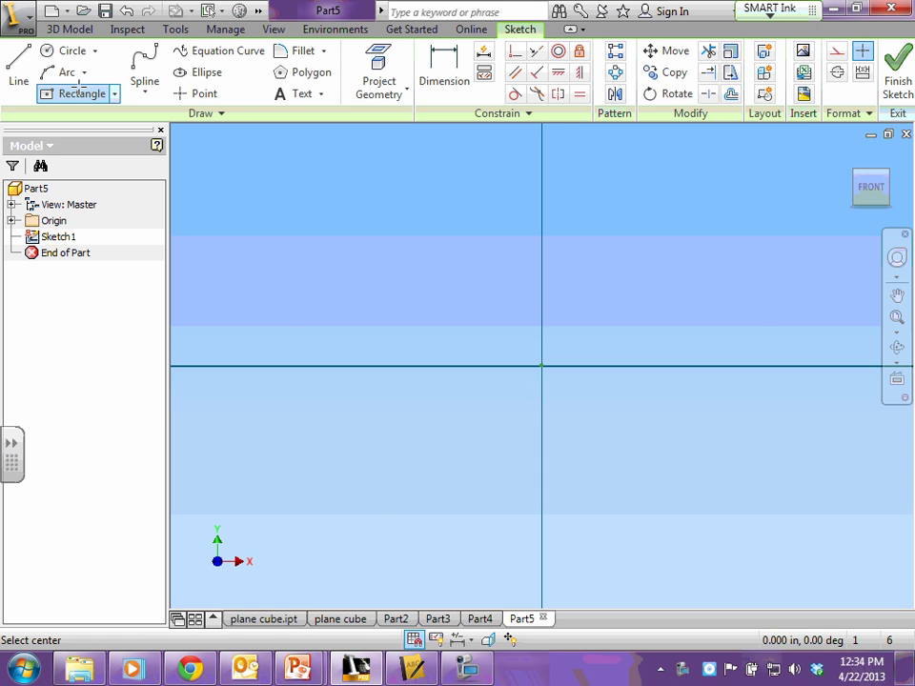
click(325, 229)
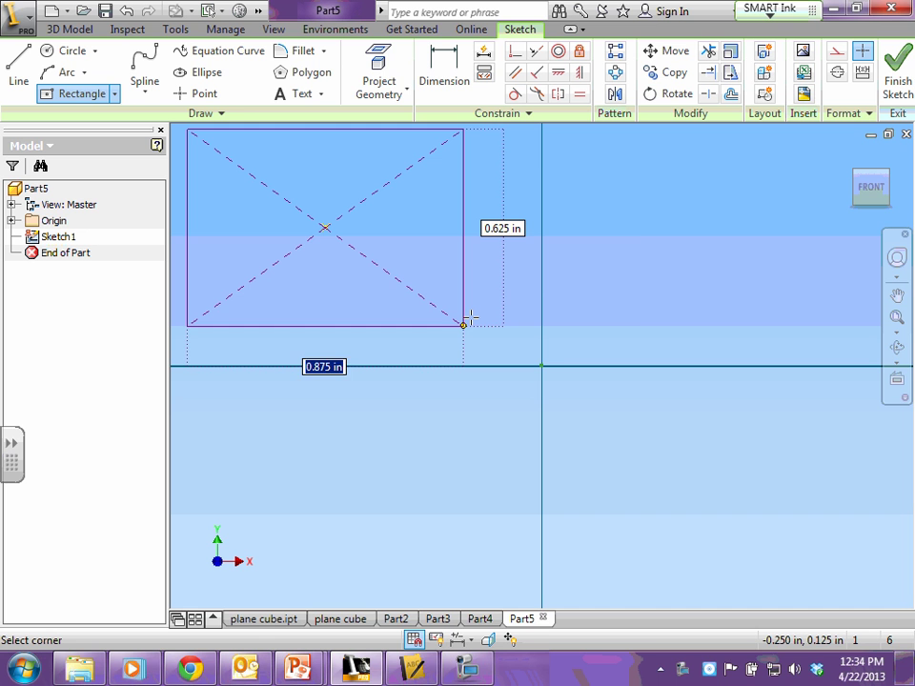
text(2)
key(Tab)
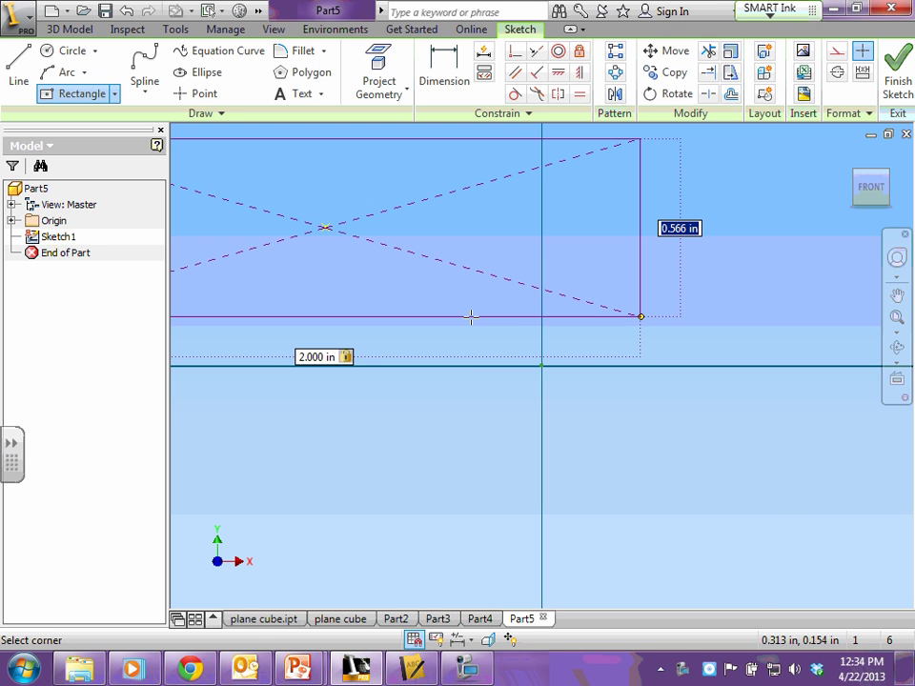
text(1)
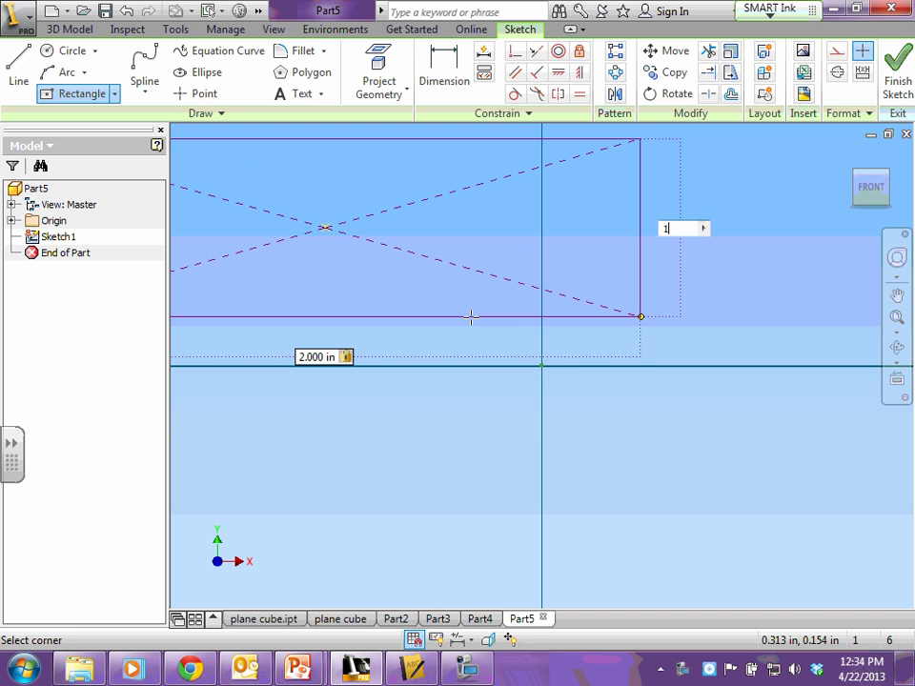
key(Return)
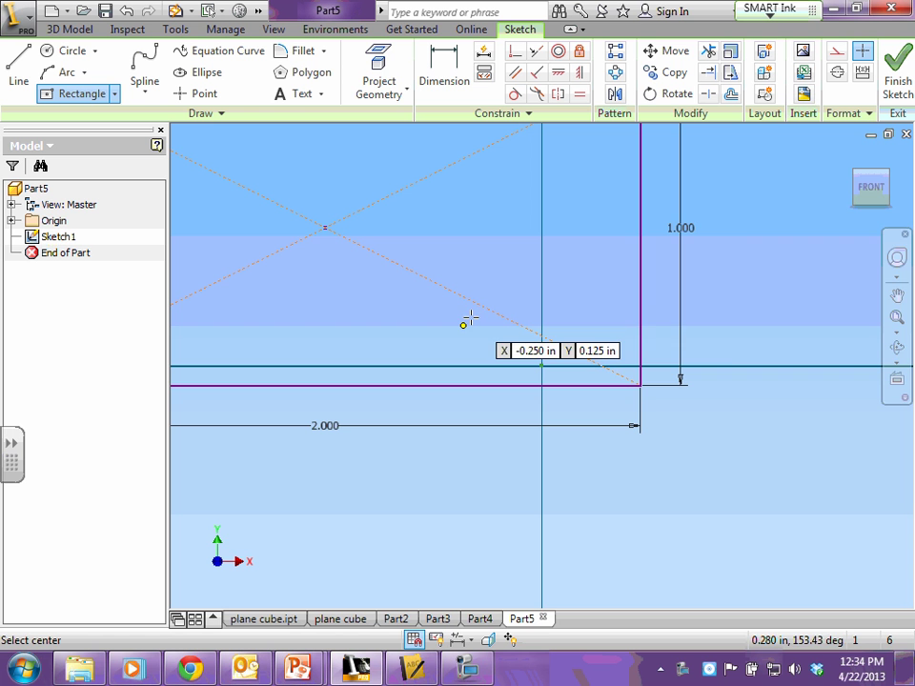
drag(862, 182, 842, 167)
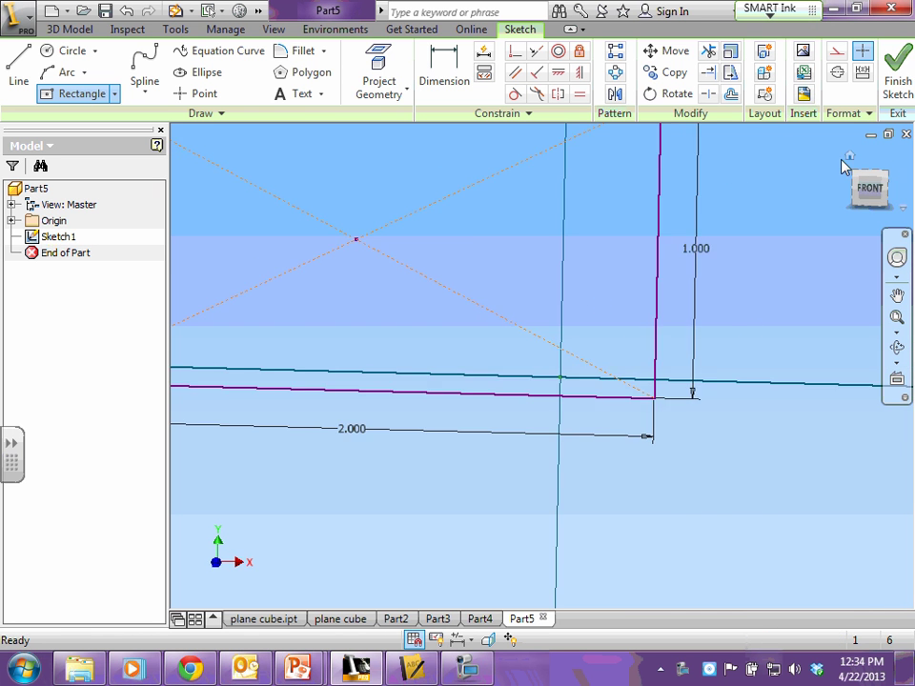
click(847, 157)
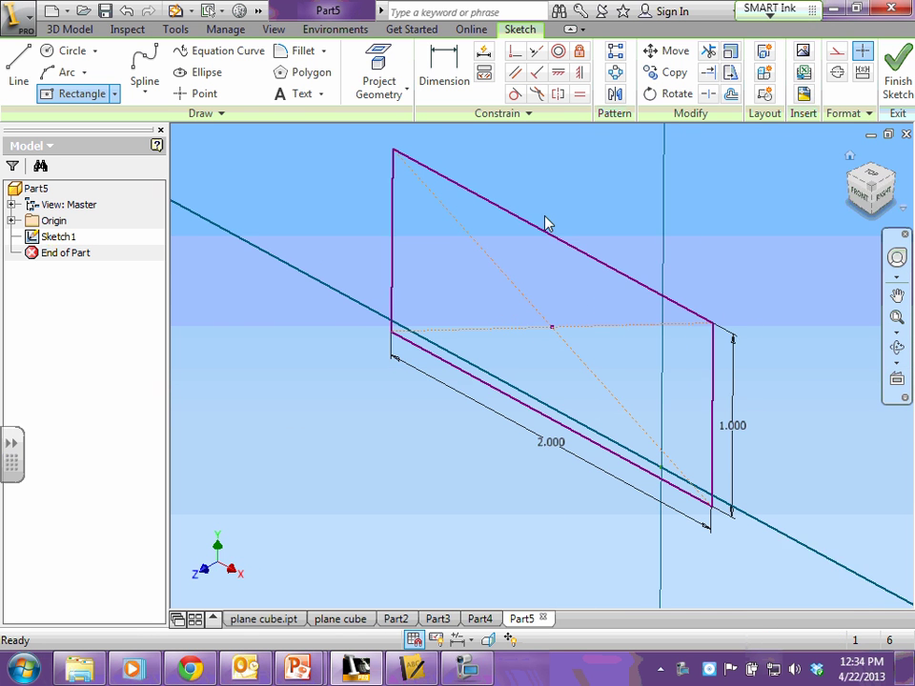
click(859, 202)
click(441, 60)
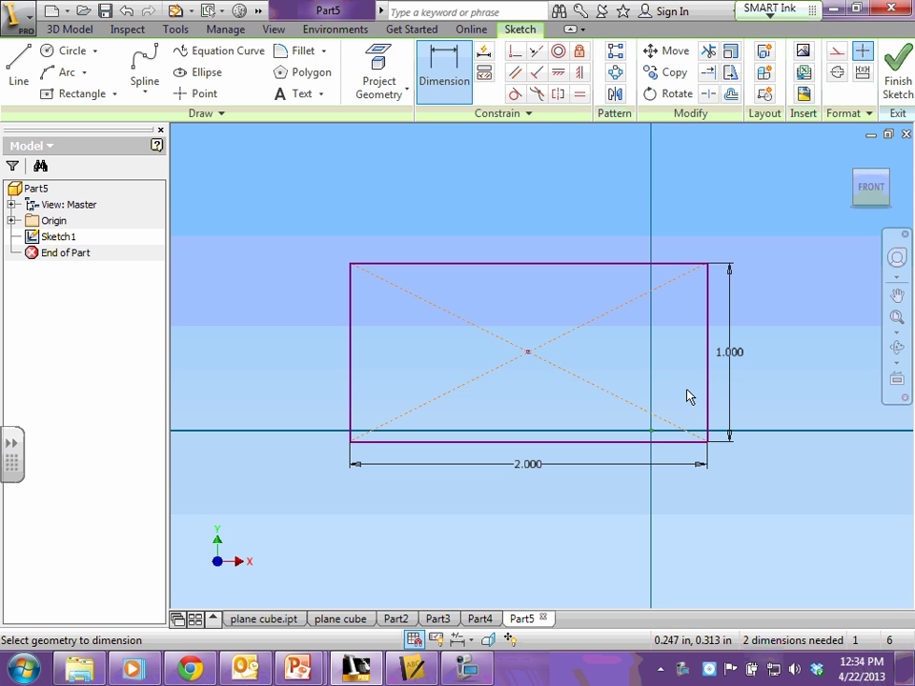
- Finish the sketch and extrude the rectangle 1 in into a solid block
click(896, 84)
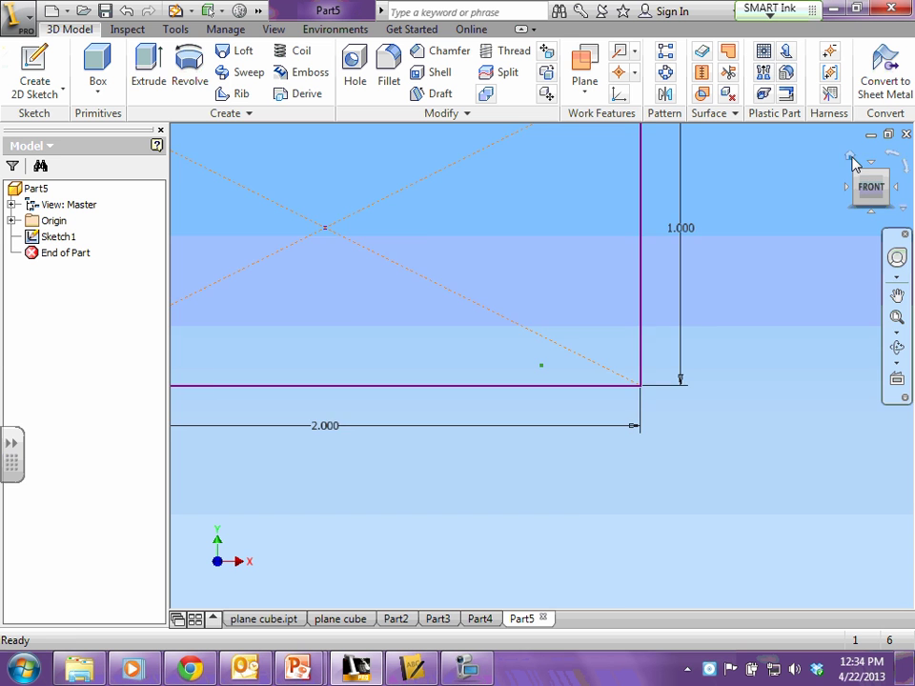
click(145, 72)
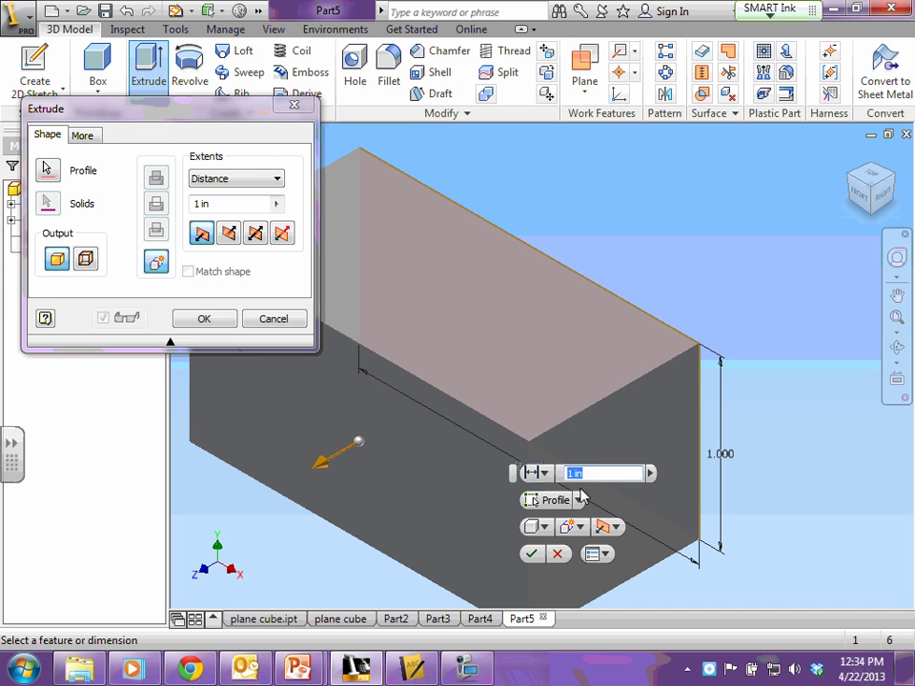
key(Return)
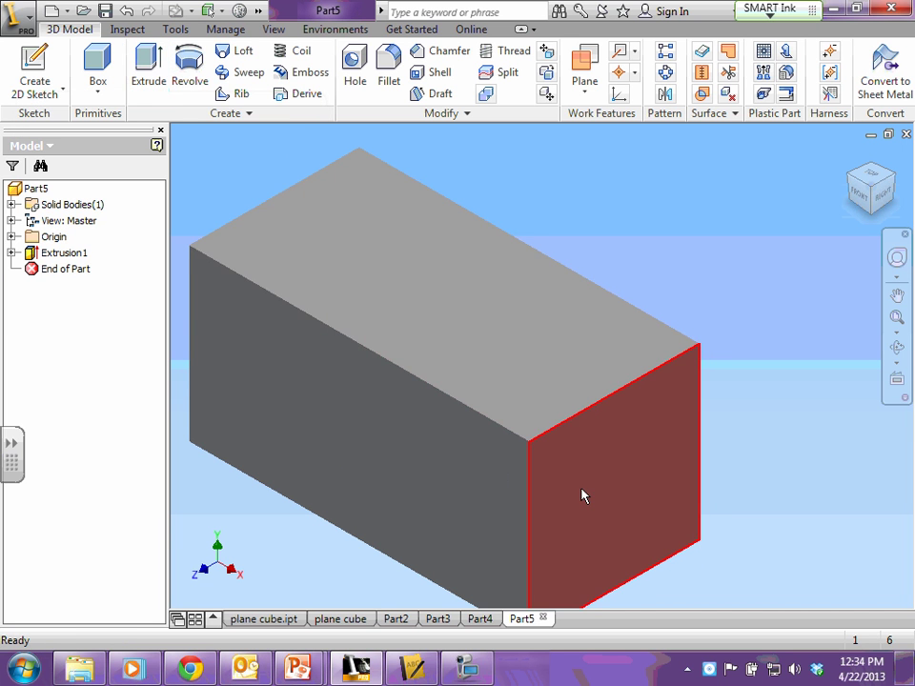
- Start a sketch on the block's top face and draw a 0.5 in diameter circle in the face's left half
click(34, 61)
click(412, 289)
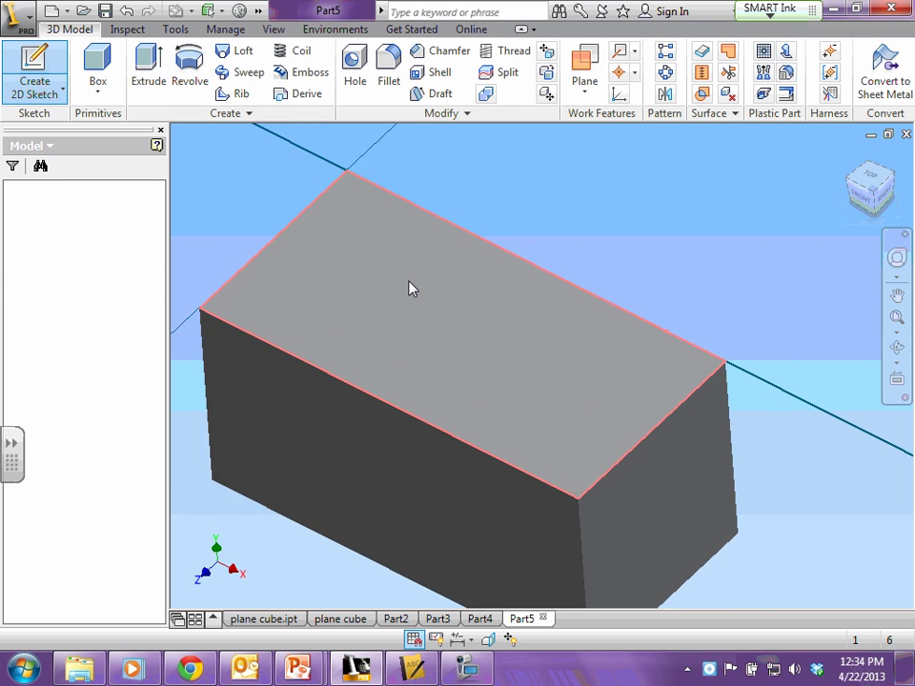
click(59, 56)
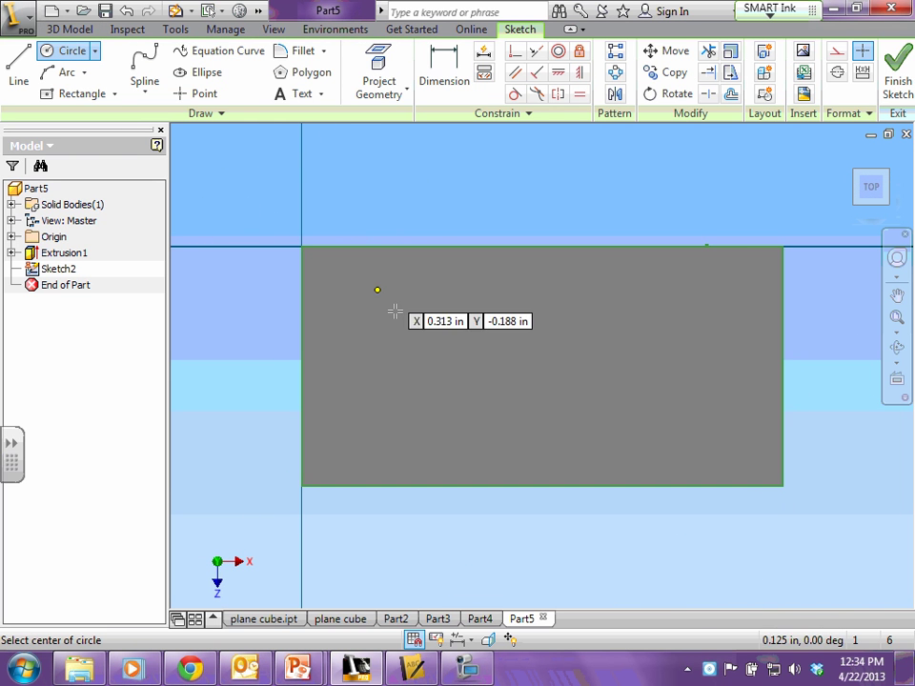
click(436, 379)
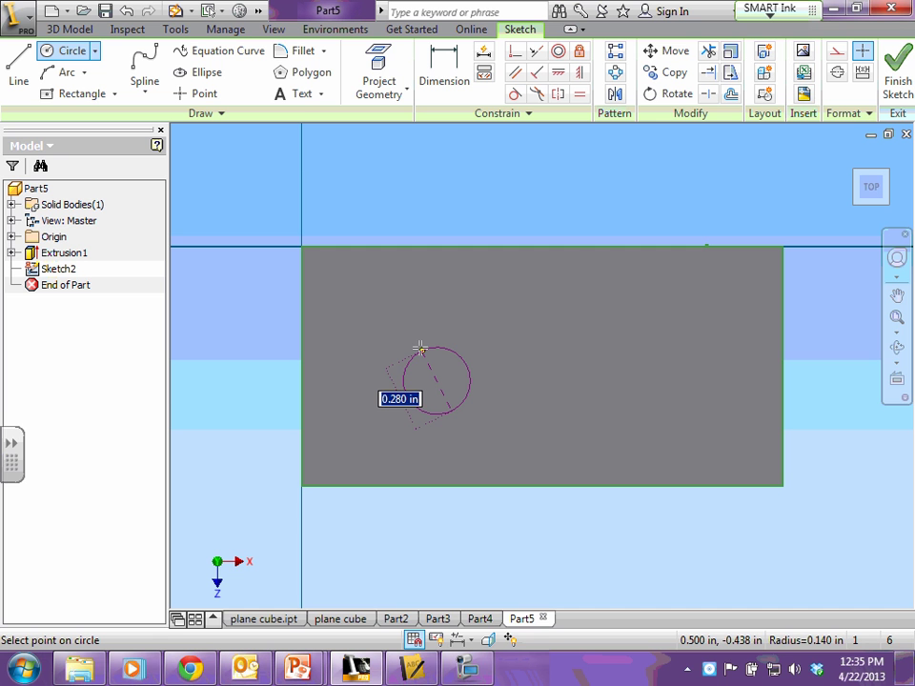
text(0.5)
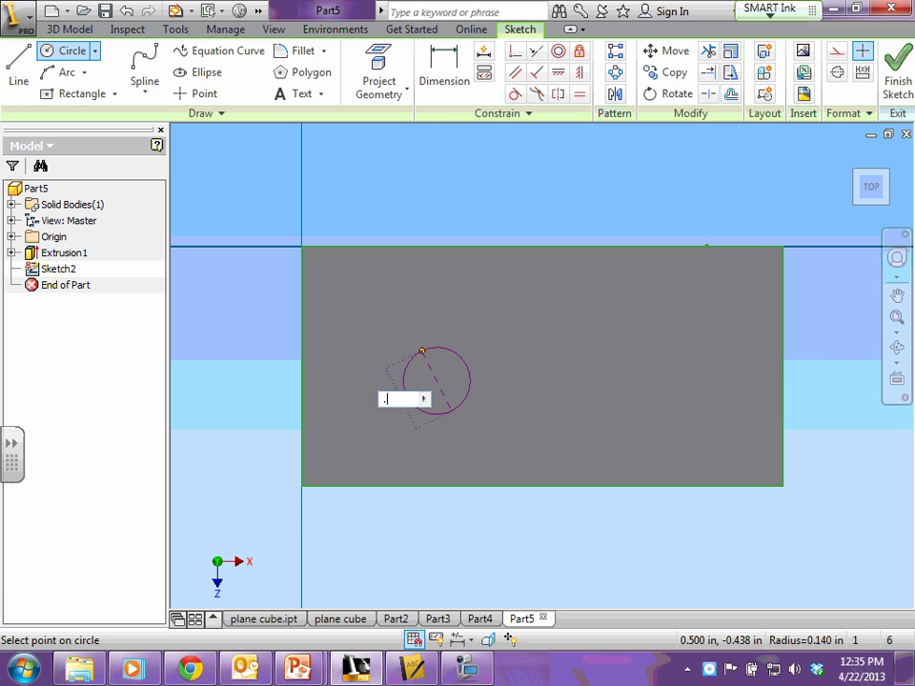
key(Return)
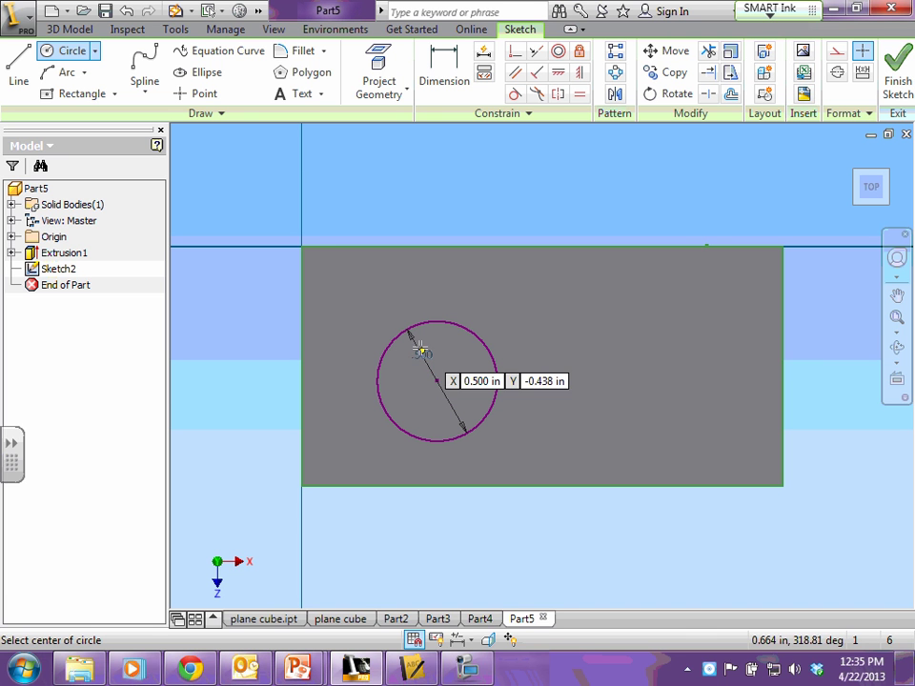
- Draw a second circle in the right half of the top face and set its diameter to 0.5 in
click(677, 396)
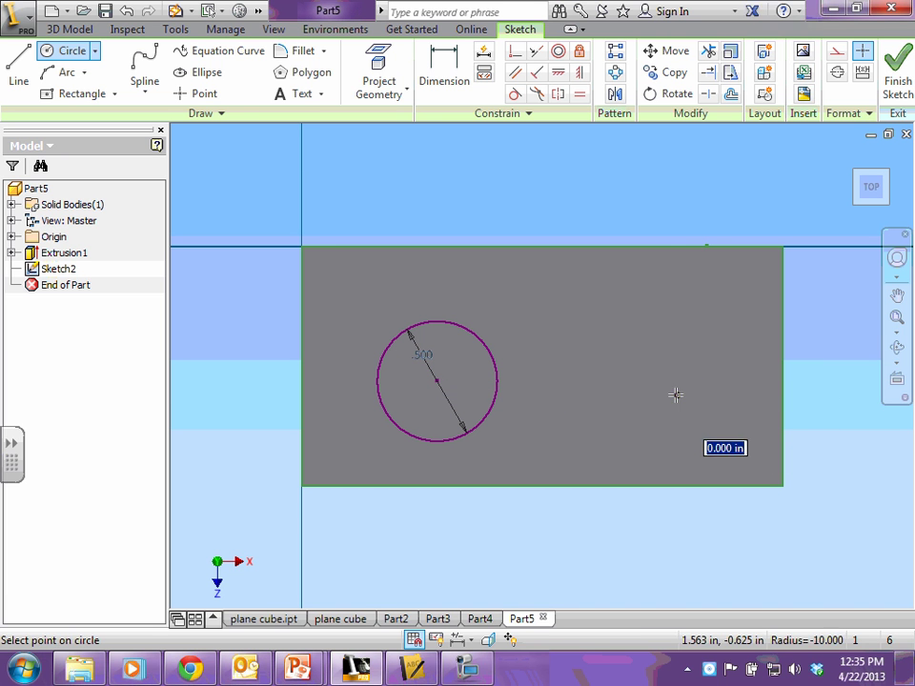
click(632, 348)
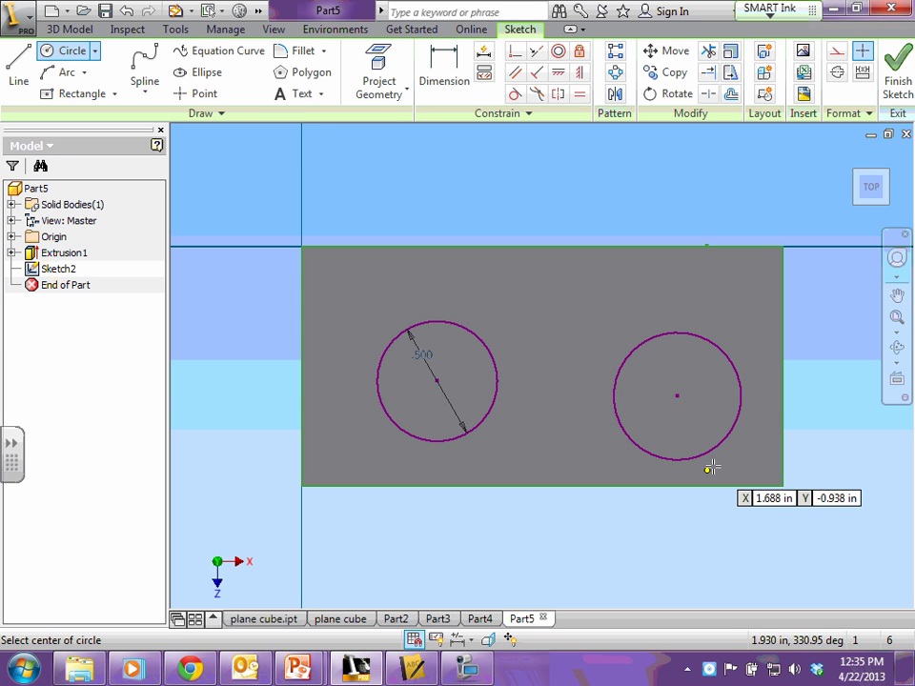
click(460, 73)
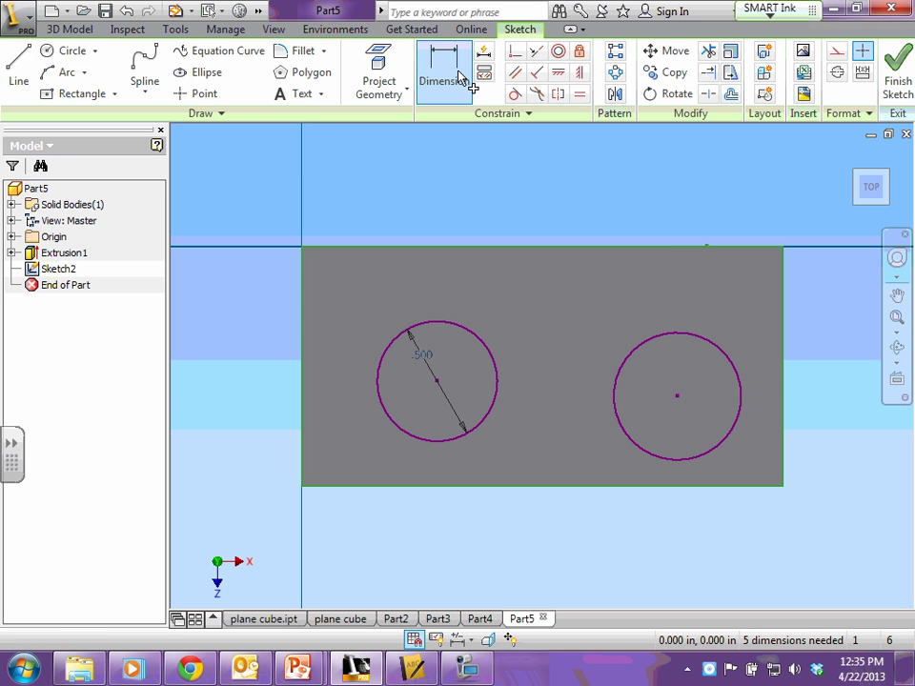
click(727, 360)
click(808, 303)
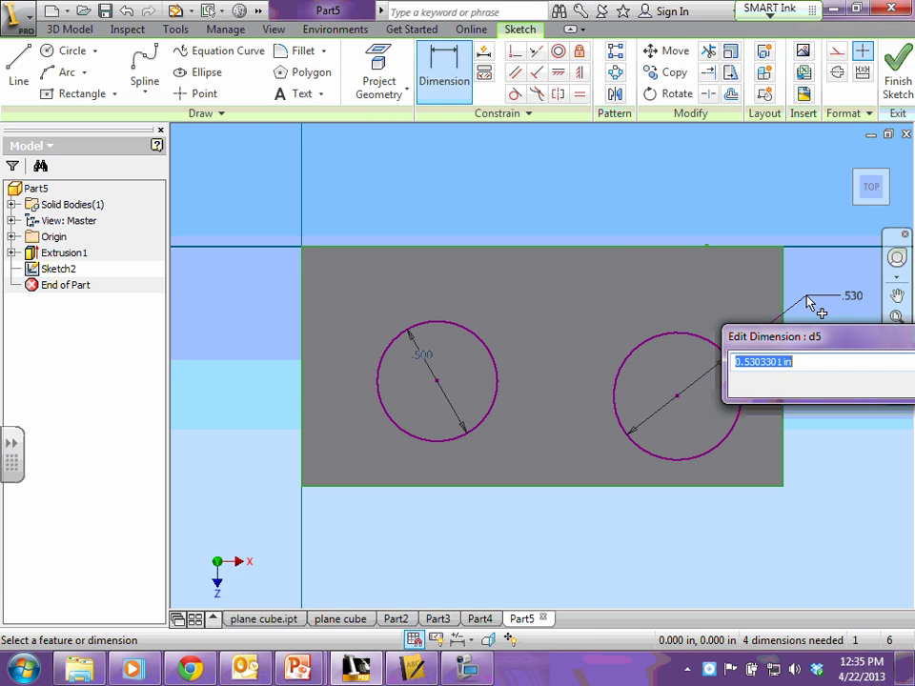
text(.5)
key(Return)
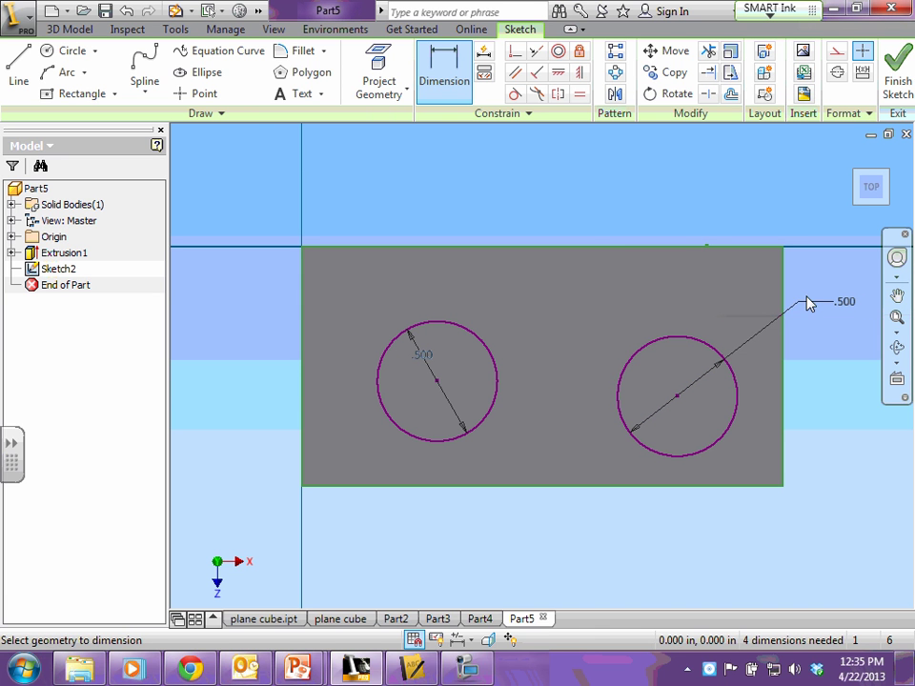
- Dimension the left circle's center 0.5 in from the upper edge of the face
mouse_move(799, 296)
middle_down()
mouse_move(762, 303)
mouse_move(703, 283)
middle_up()
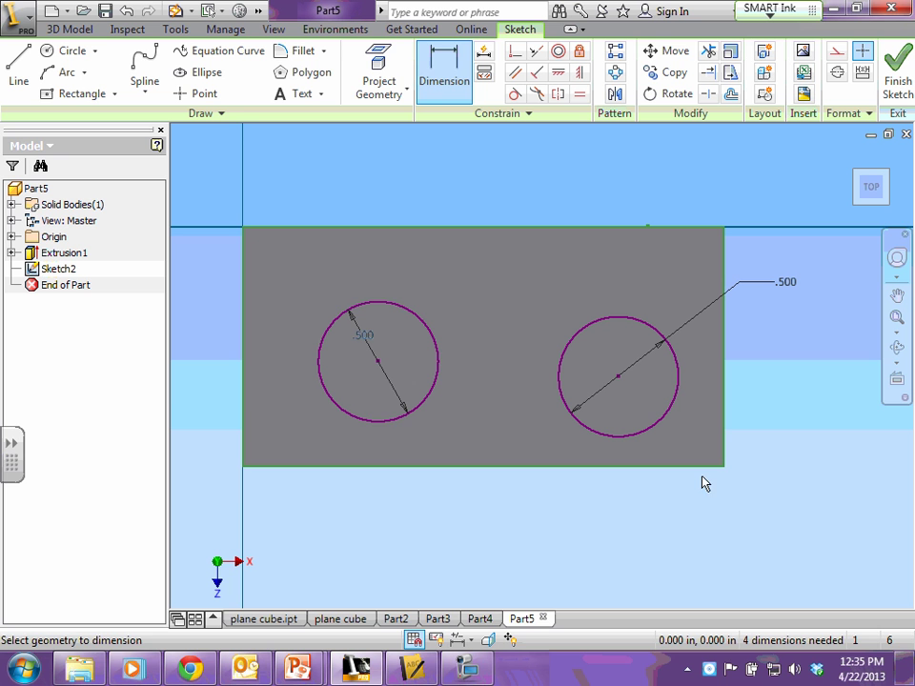
click(379, 236)
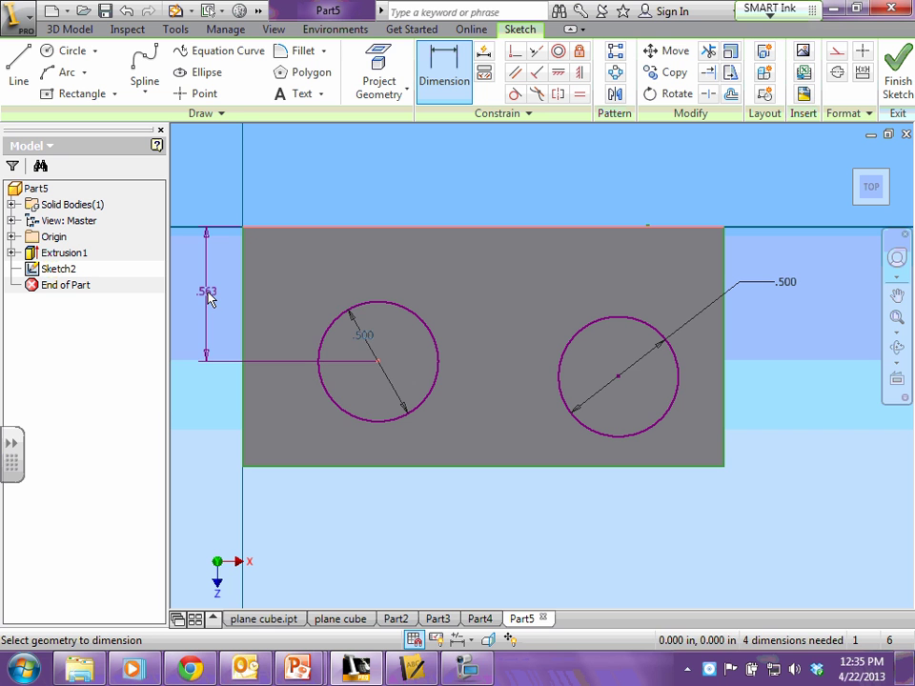
click(210, 299)
text(.5)
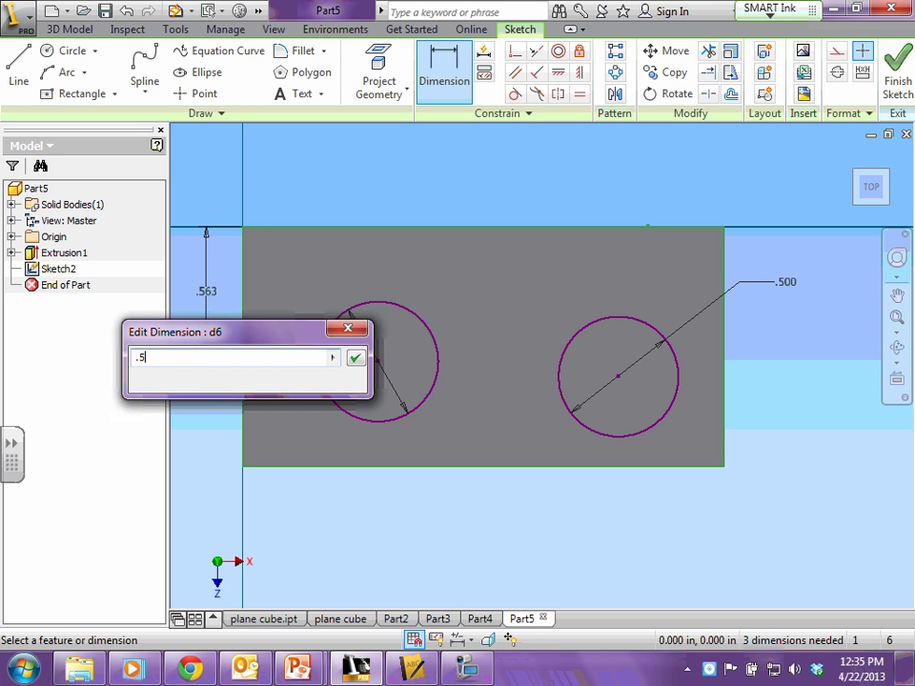
key(Return)
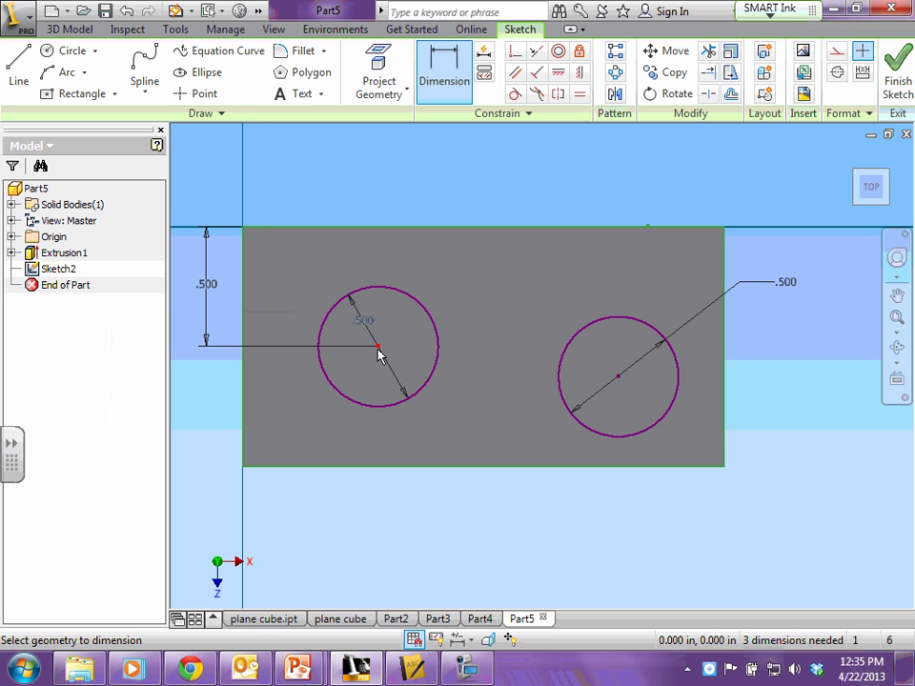
- Dimension the left circle's center 0.5 in from the left edge of the face
click(245, 386)
click(324, 318)
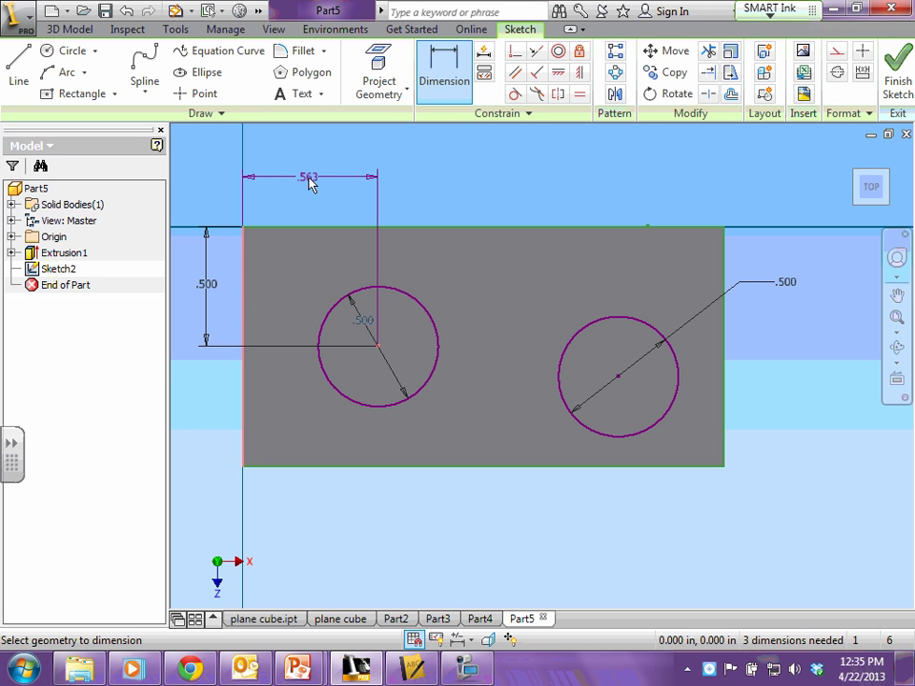
click(309, 181)
text(.5)
key(Return)
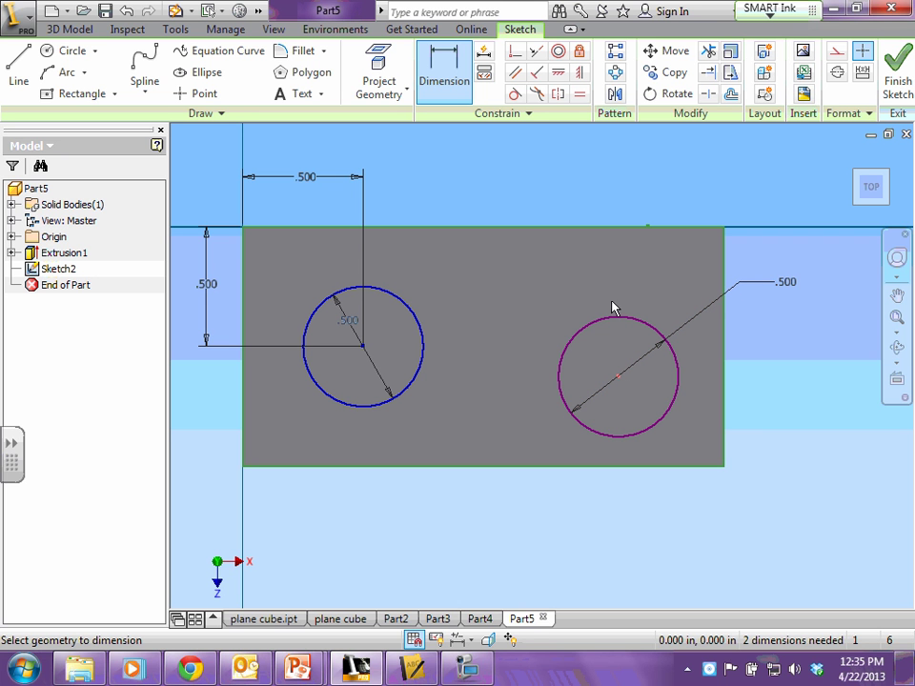
- Dimension the right circle's center 0.5 in from the upper edge of the face
click(611, 235)
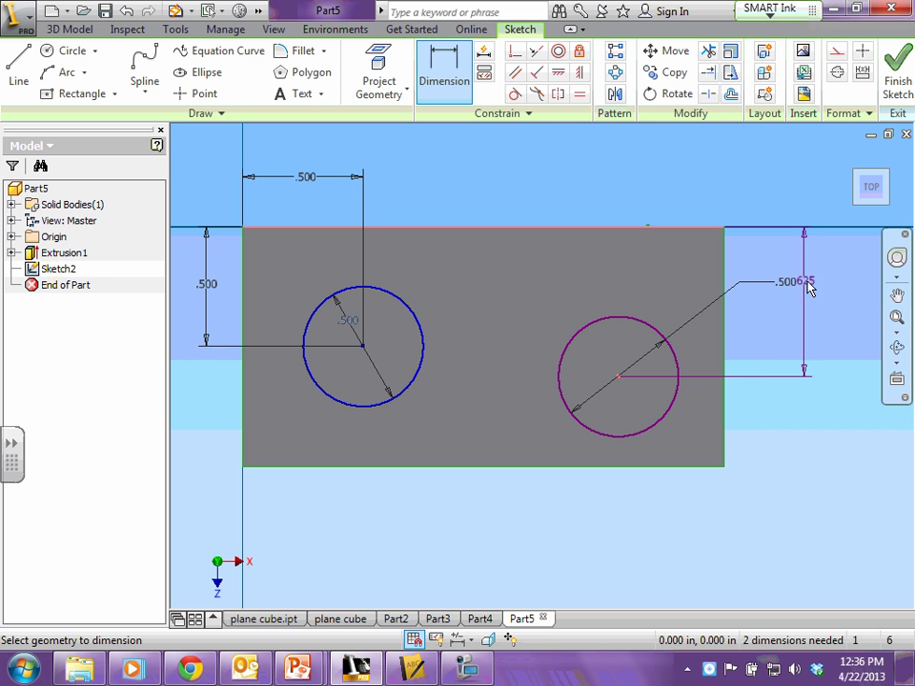
click(831, 305)
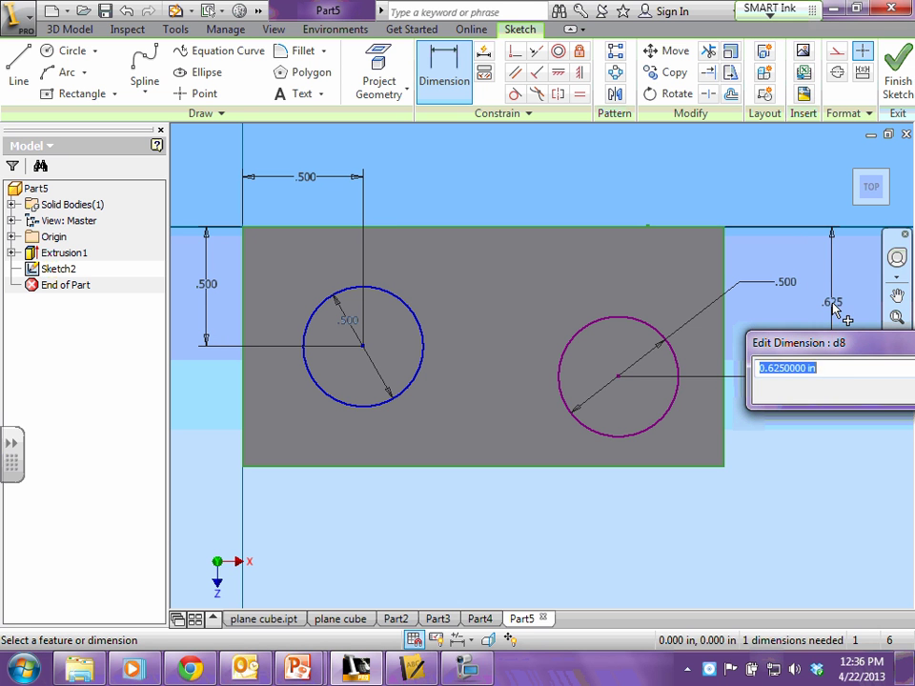
text(.5)
key(Return)
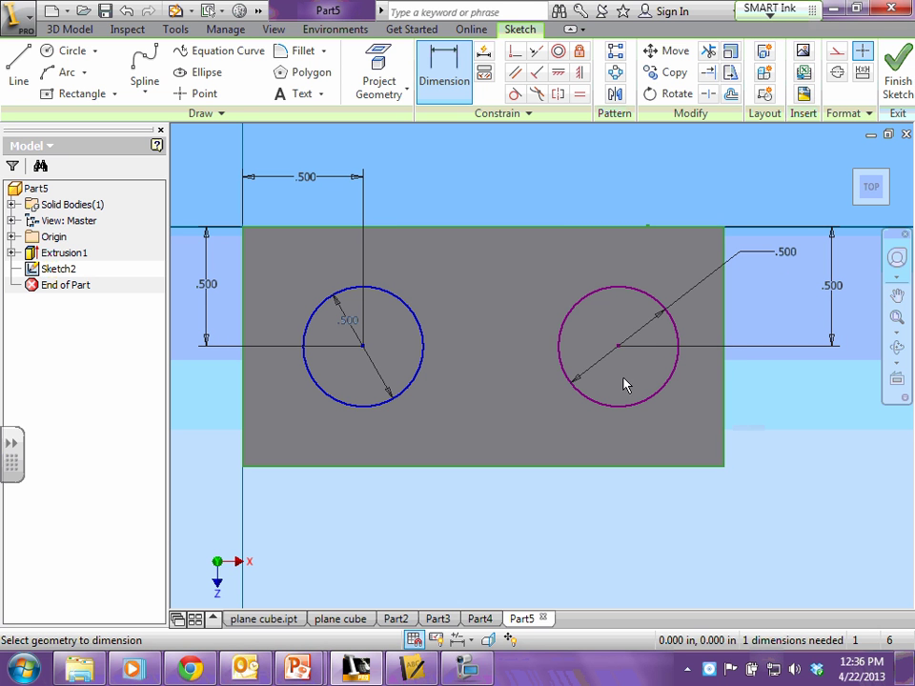
- Dimension the right circle's center 0.5 in from the right edge of the face and finish the sketch
click(619, 349)
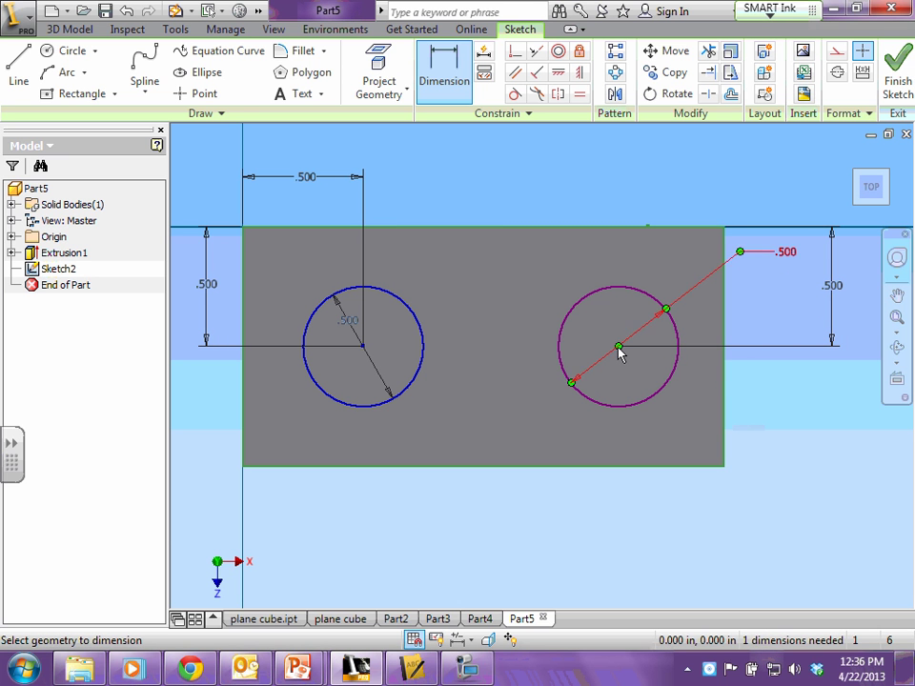
click(726, 384)
click(683, 177)
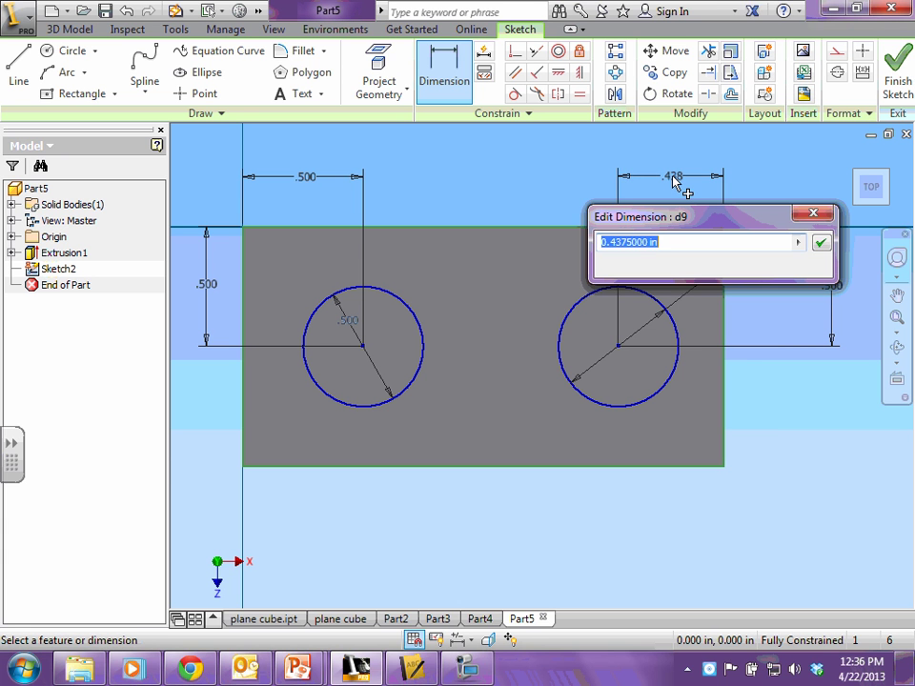
text(.5)
key(Return)
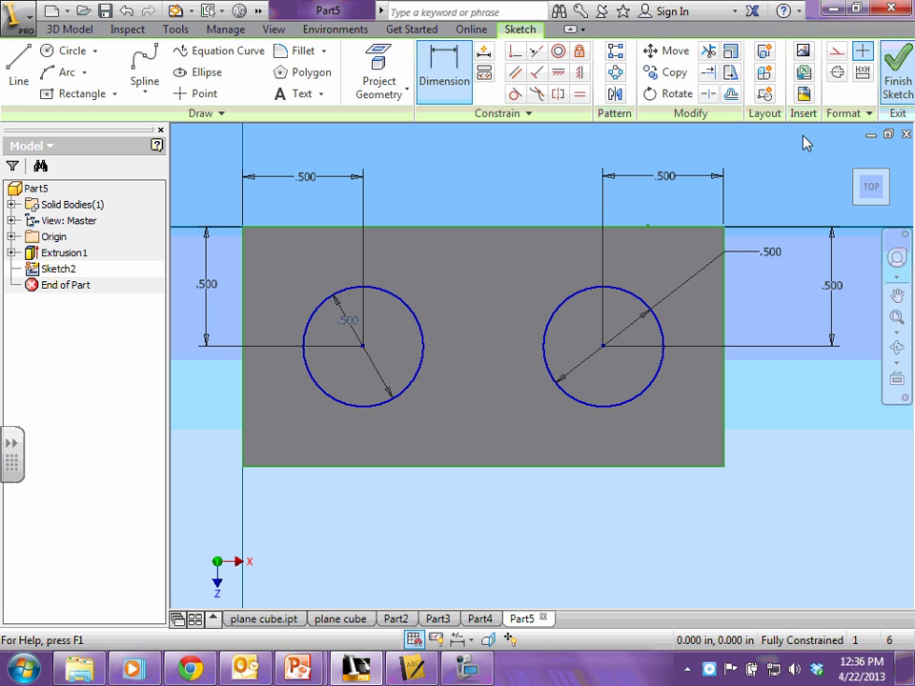
click(910, 67)
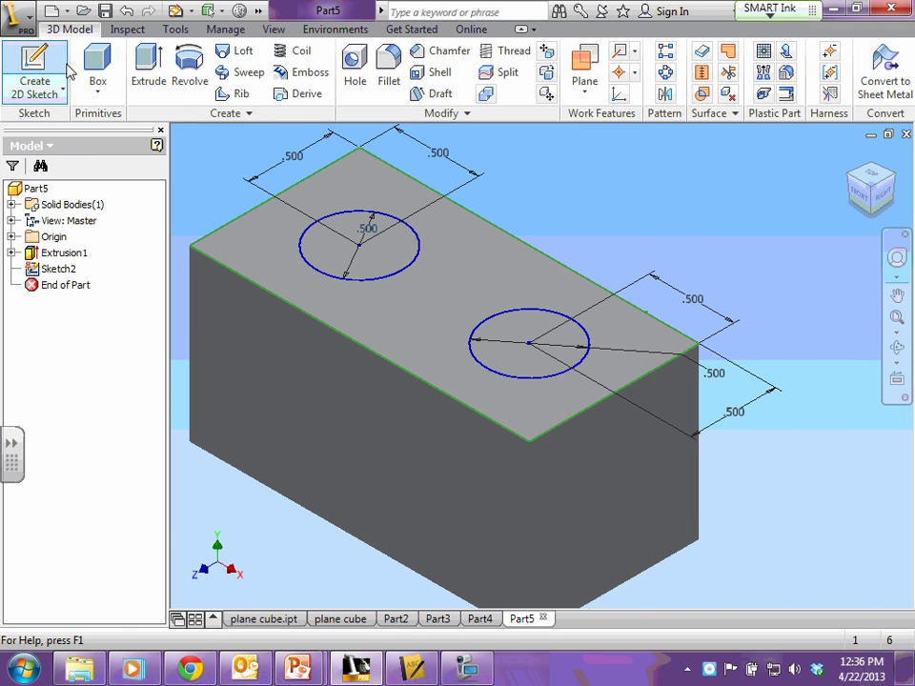
- Extrude both circles on the top face 0.15 in outward as studs joined to the block
click(148, 66)
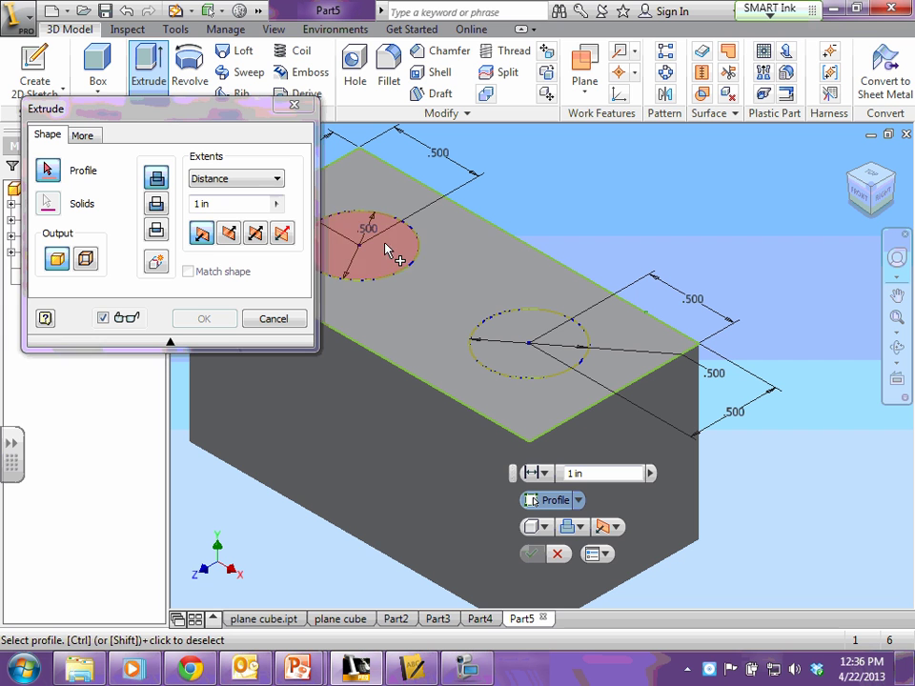
drag(212, 204, 174, 210)
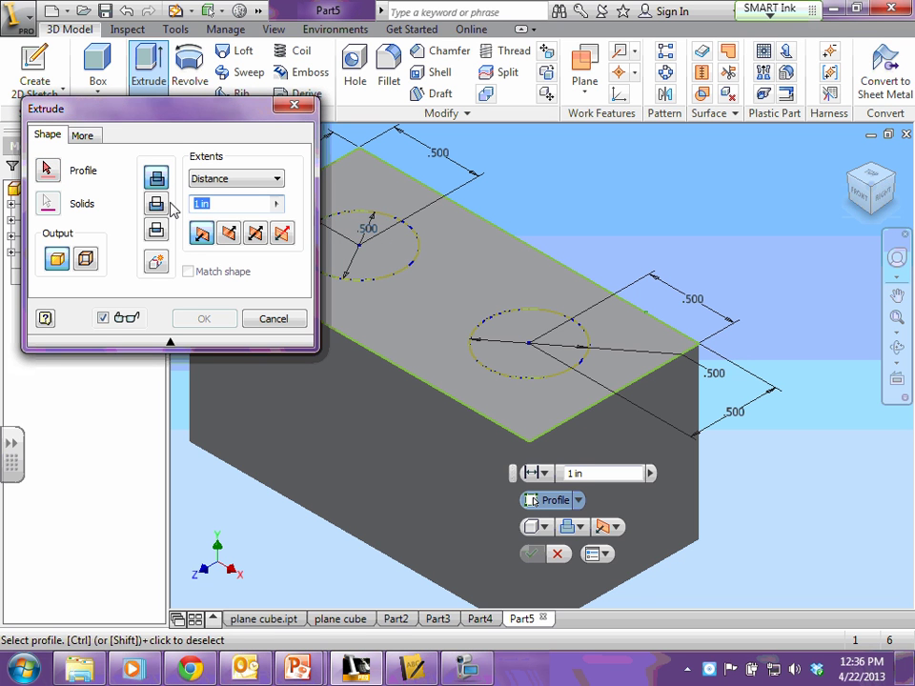
text(.15)
click(369, 259)
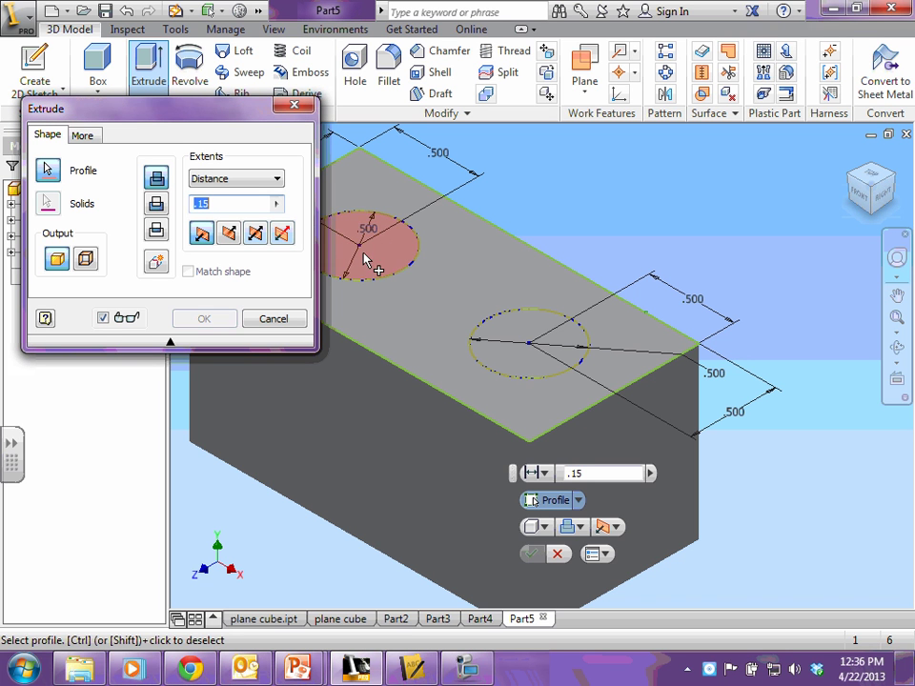
click(536, 358)
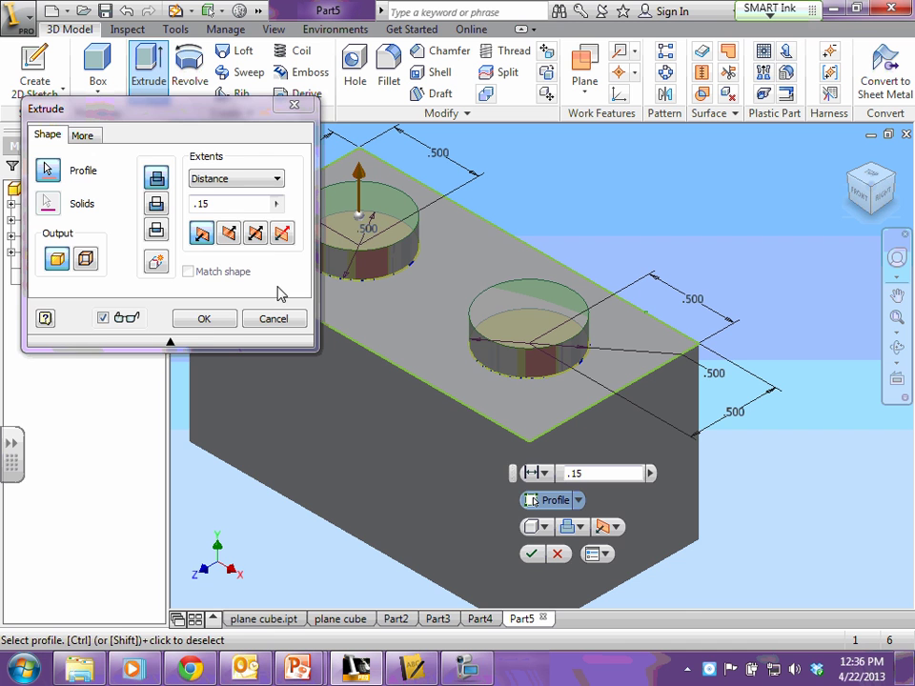
click(207, 324)
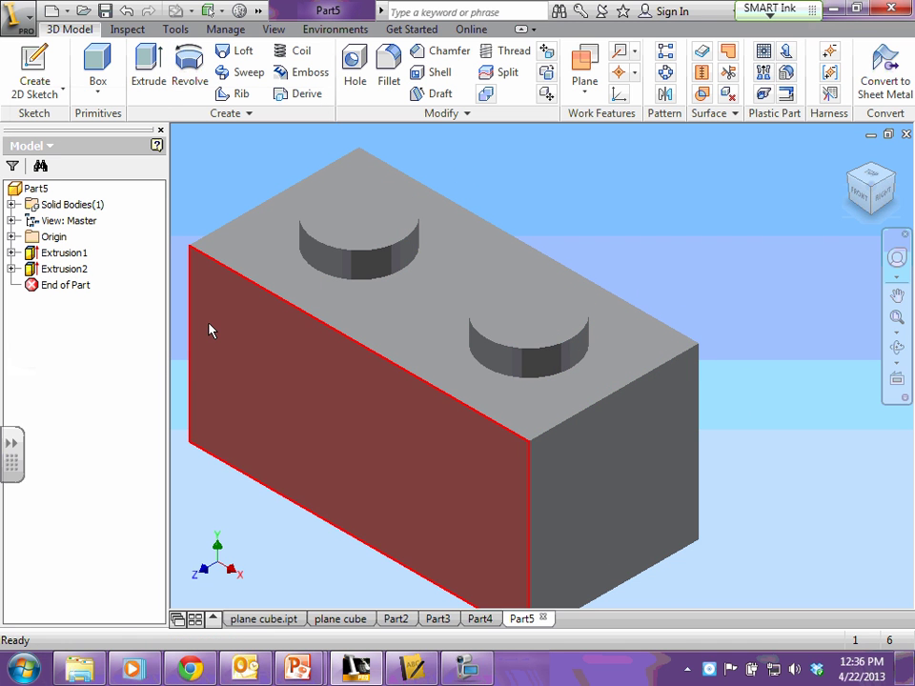
- Start a new 2D sketch on the block's bottom face
click(875, 204)
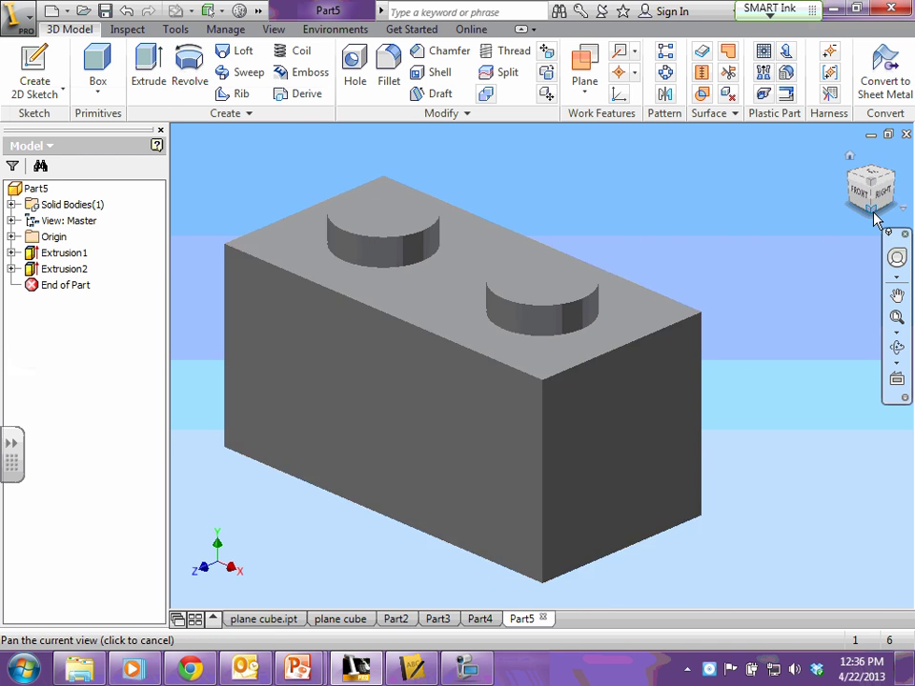
click(875, 199)
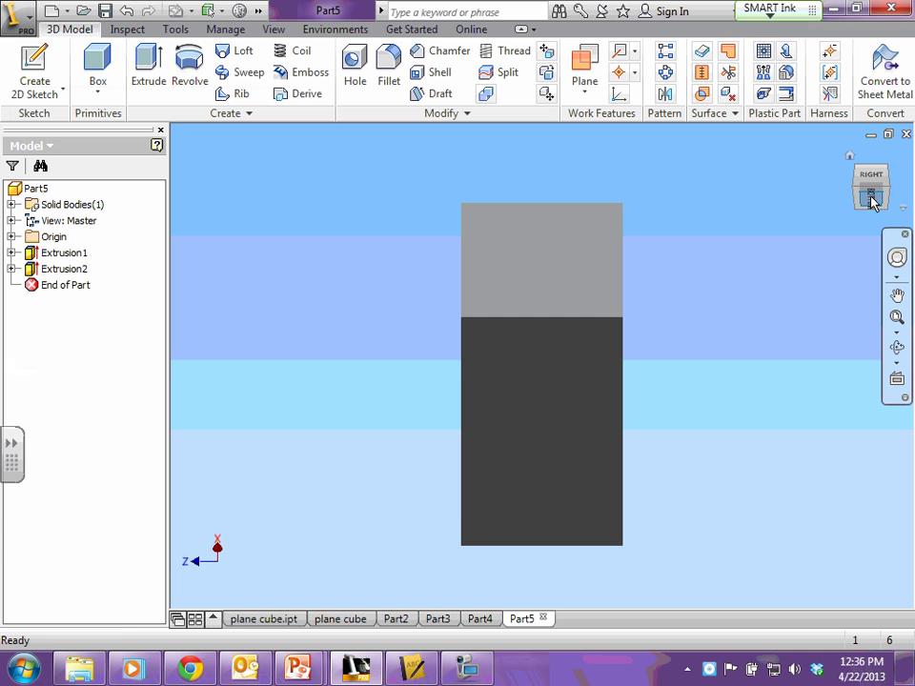
click(873, 196)
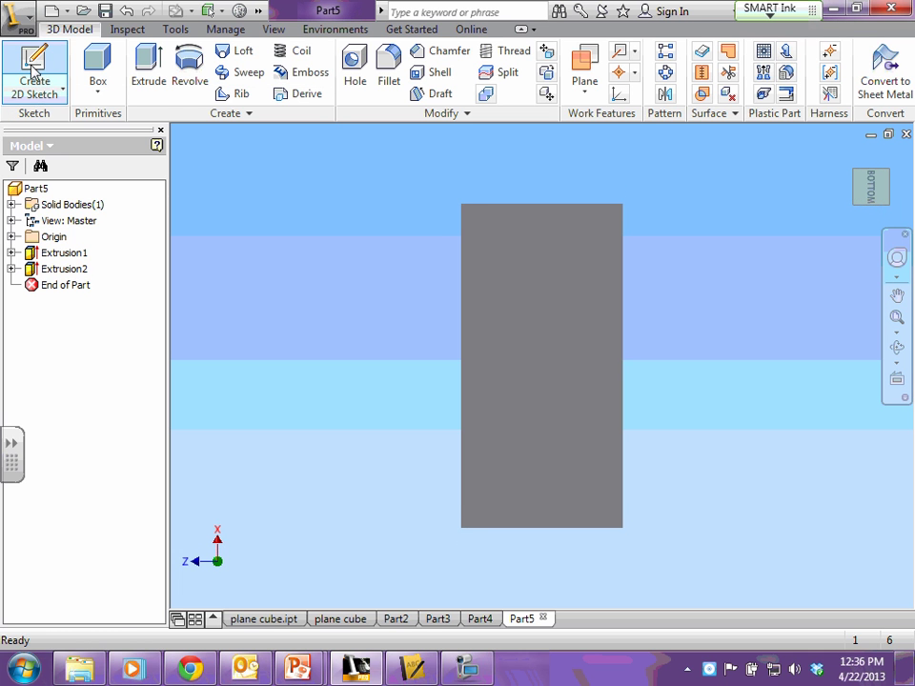
click(34, 81)
click(539, 329)
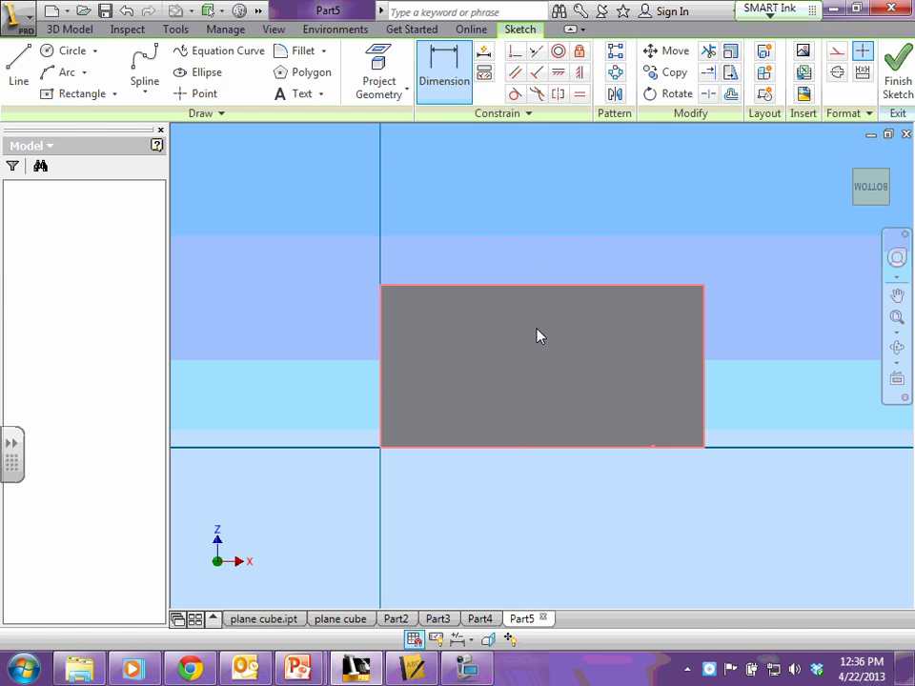
- Draw two circles of 0.5 in diameter on the bottom face, one in the left half and one in the right half
click(67, 57)
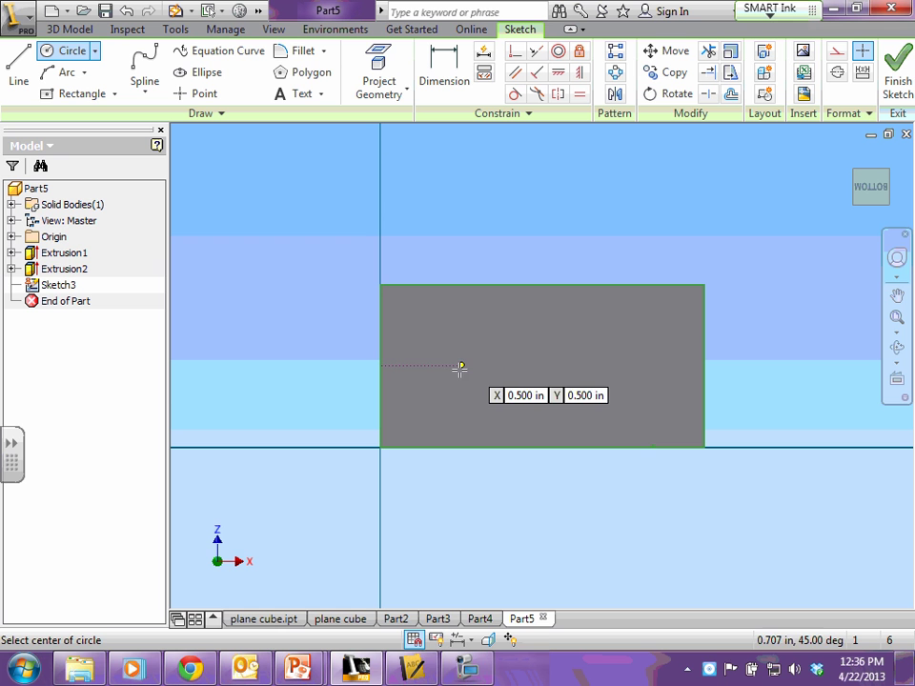
click(461, 366)
text(.5)
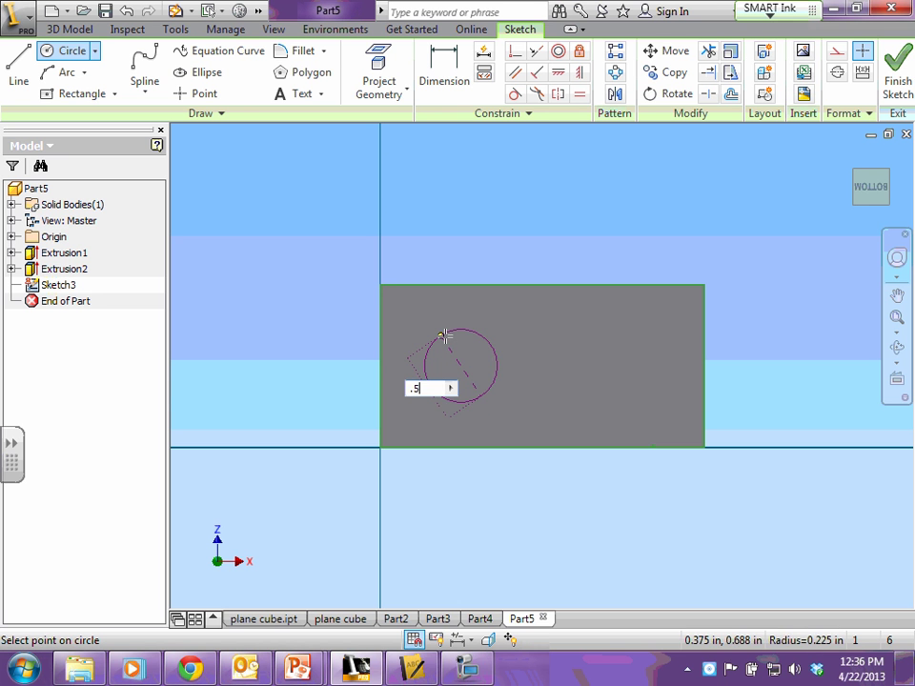
key(Return)
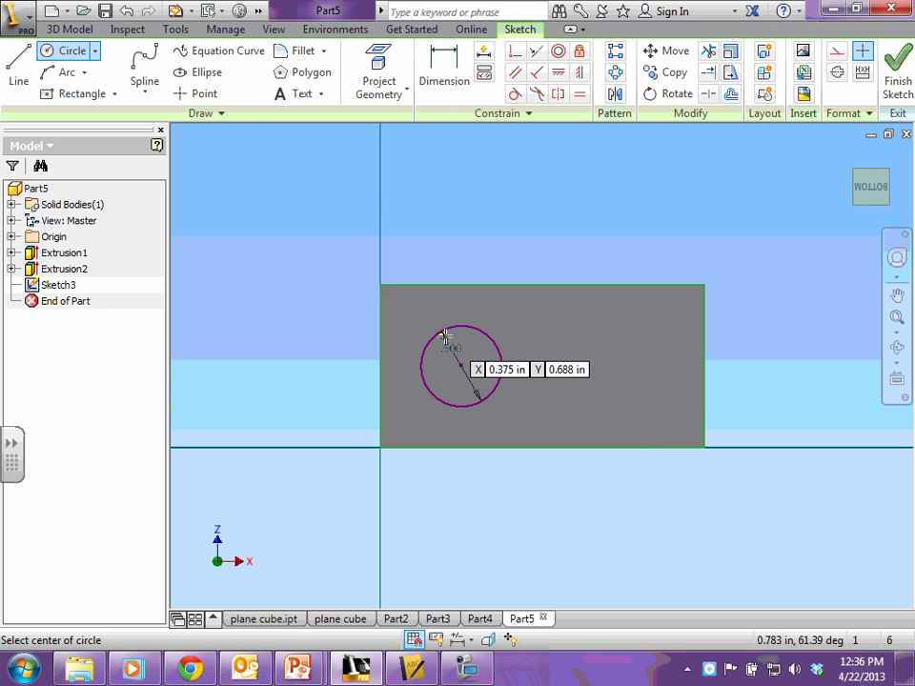
click(633, 376)
text(.5)
key(Return)
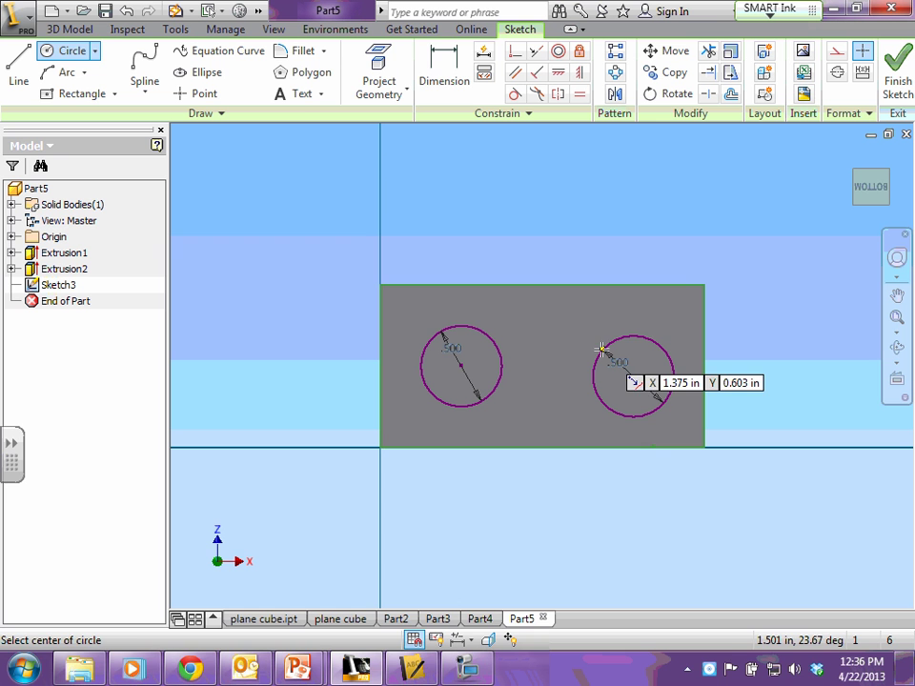
- Dimension the left circle's center 0.5 in from the upper edge of the bottom face
click(441, 65)
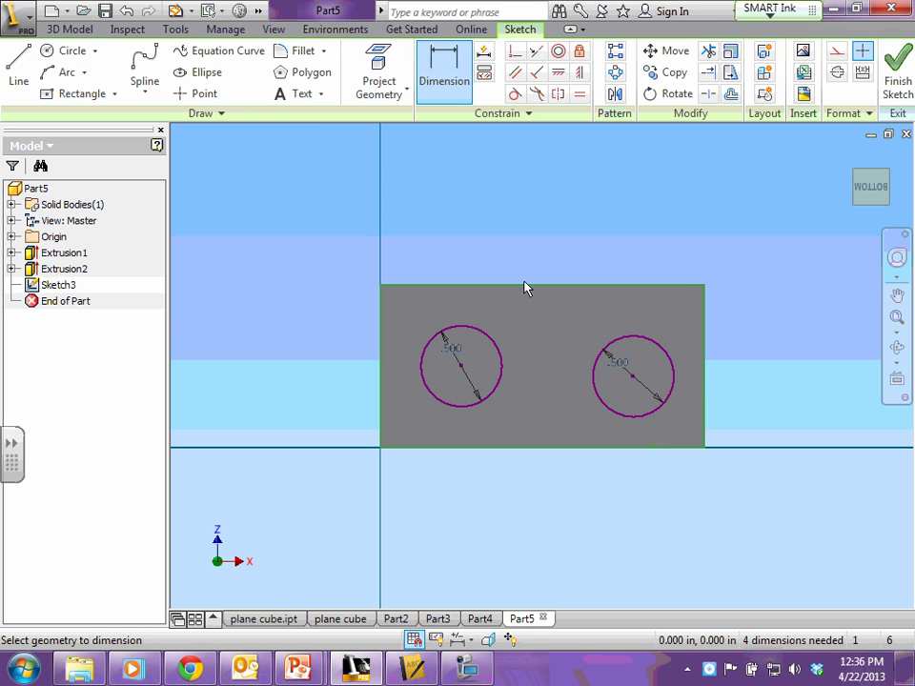
click(460, 370)
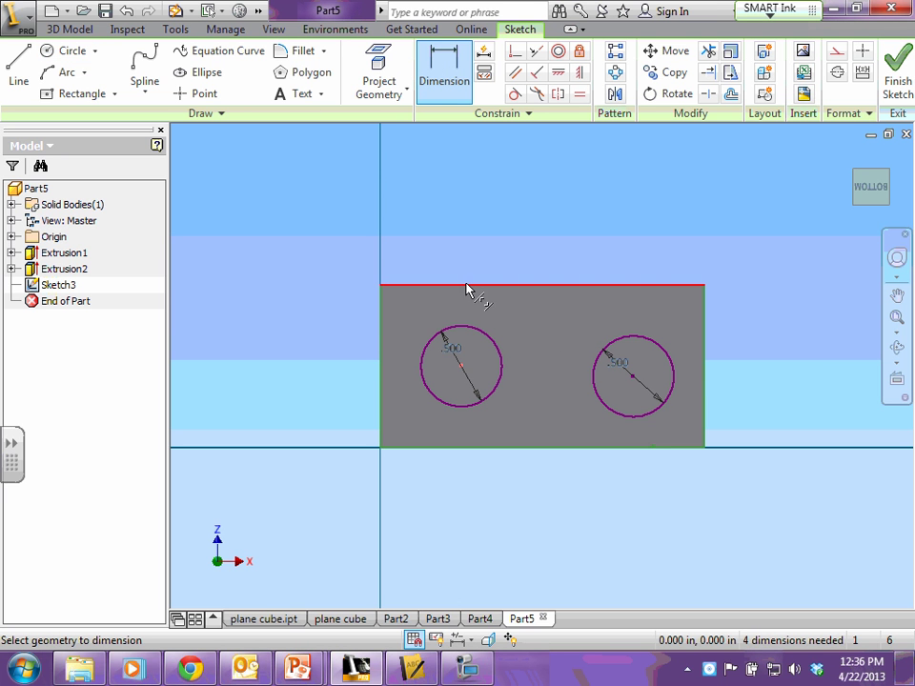
click(470, 285)
click(331, 322)
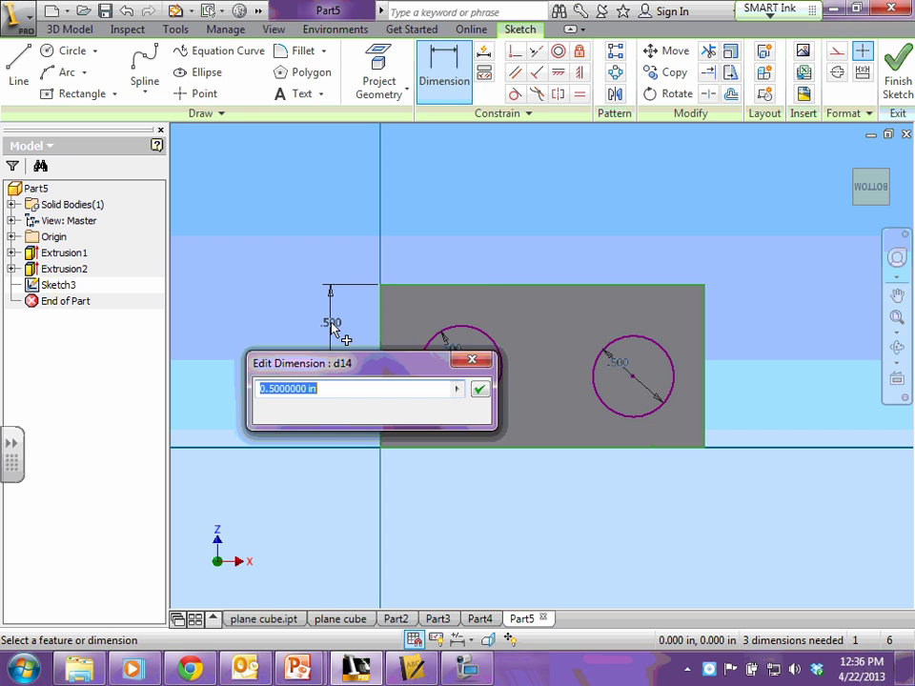
key(Return)
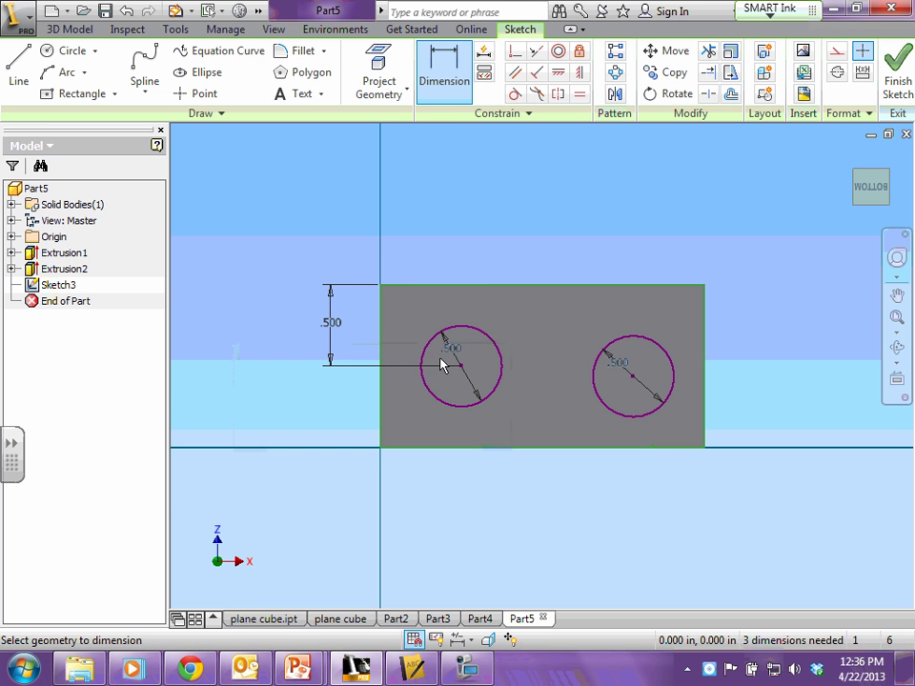
- Dimension the left circle's center 0.5 in from the left edge of the bottom face
click(460, 370)
click(382, 348)
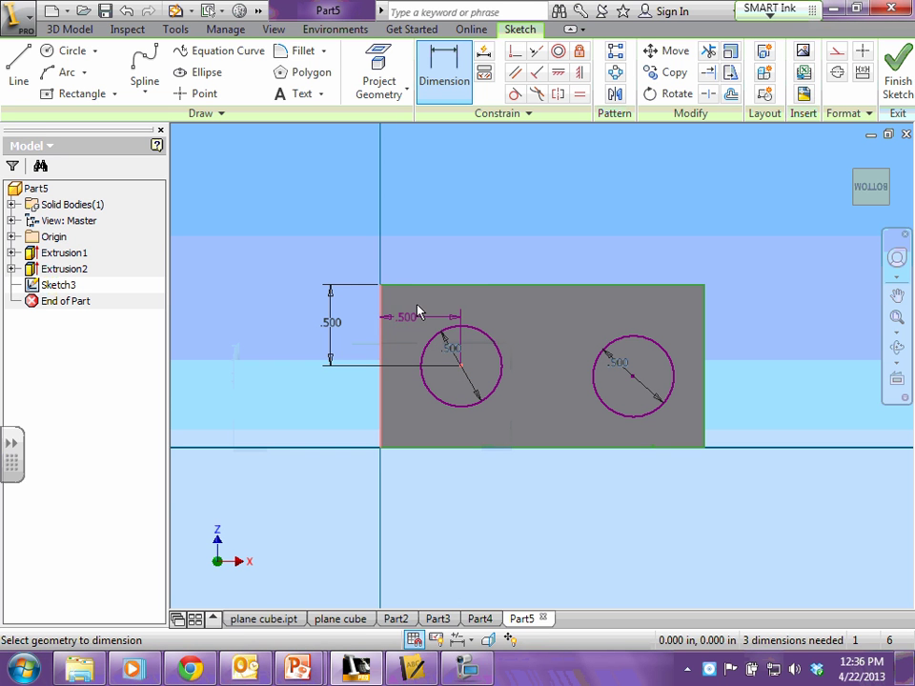
click(426, 225)
key(Return)
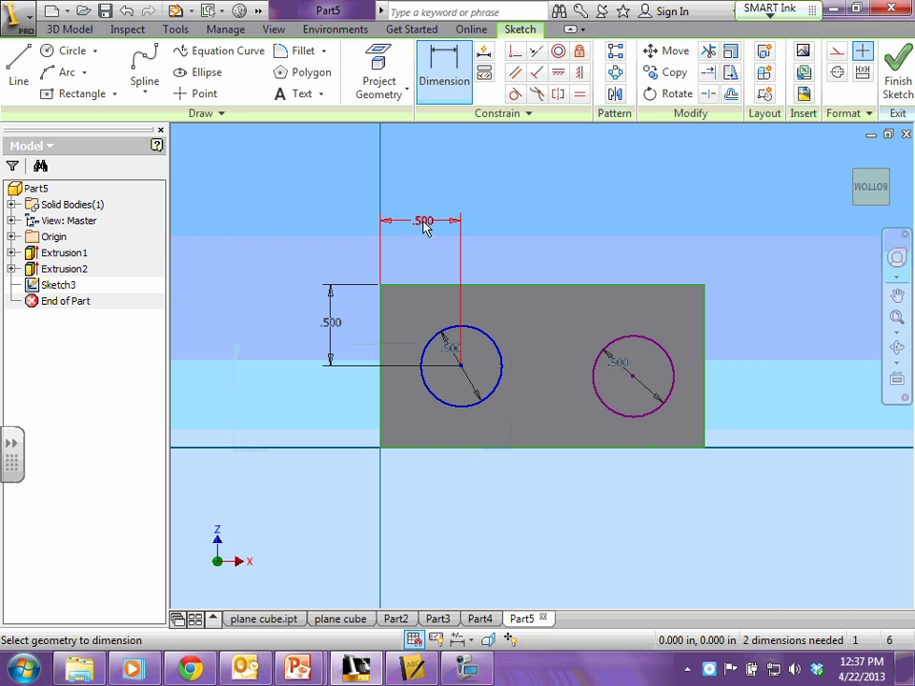
- Dimension the right circle's center 0.5 in from the upper edge of the bottom face
click(634, 380)
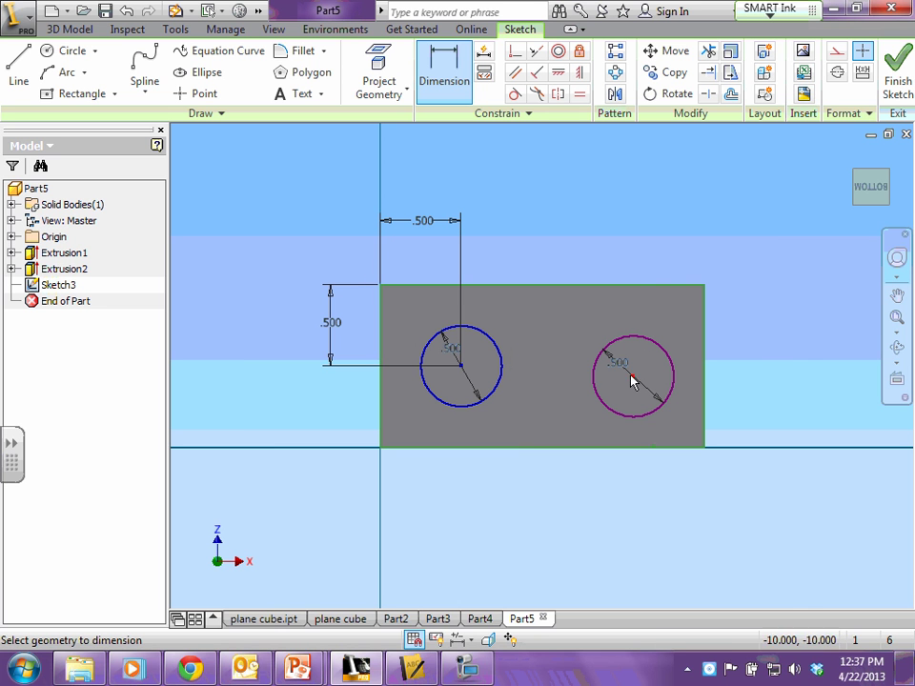
click(645, 287)
click(759, 341)
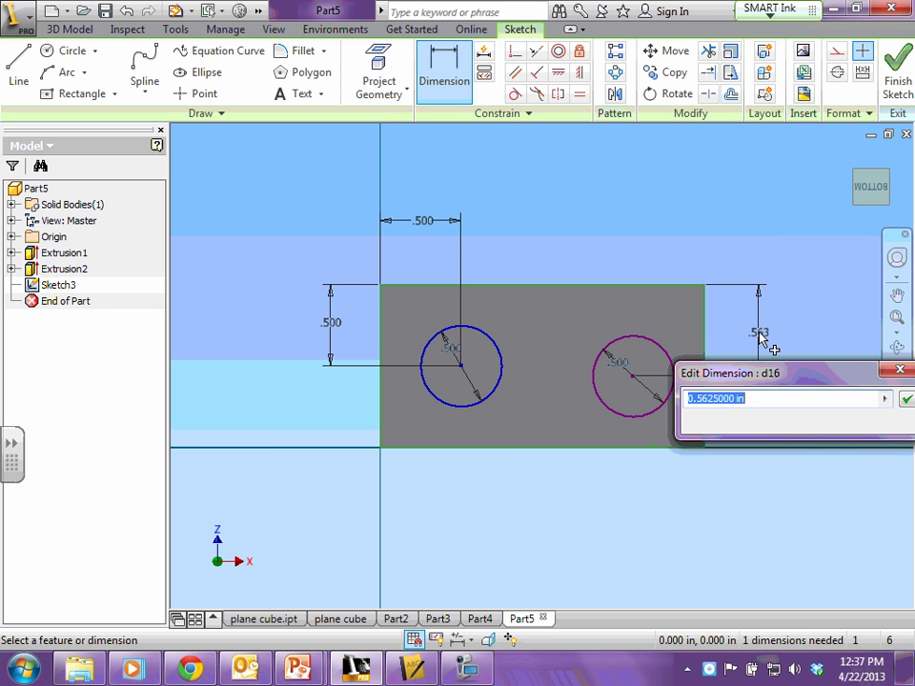
text(.5)
key(Return)
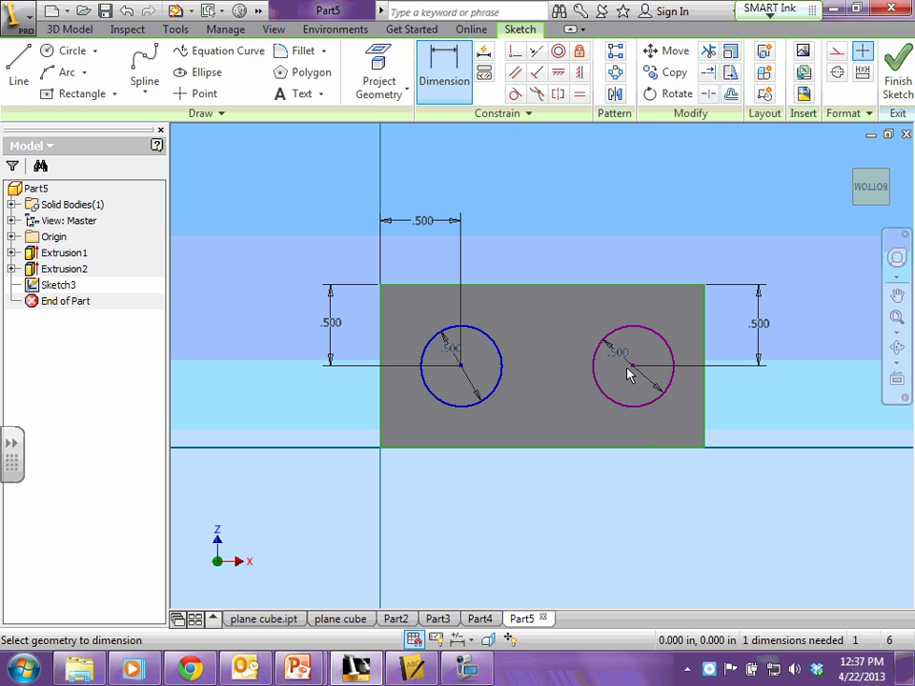
- Dimension the right circle's center 0.5 in from the right edge of the bottom face and finish the sketch
click(634, 366)
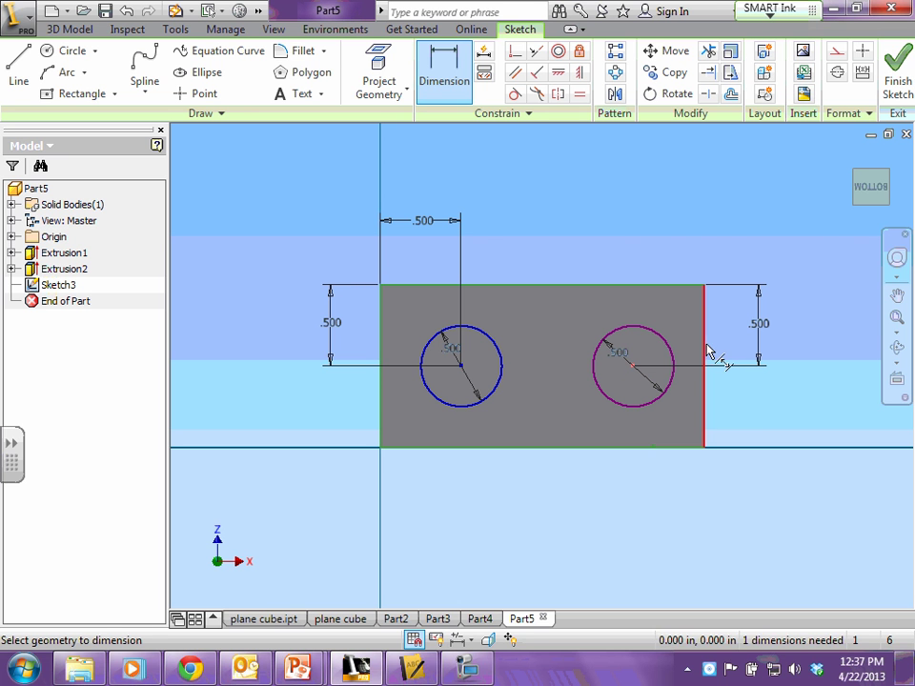
click(675, 286)
click(666, 227)
text(.)
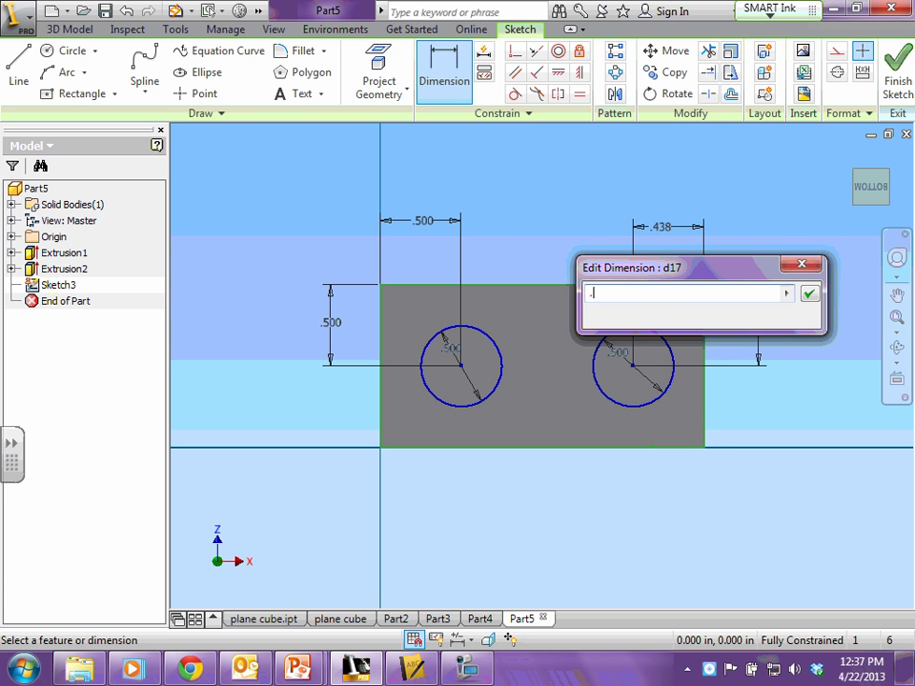
text(5)
key(Return)
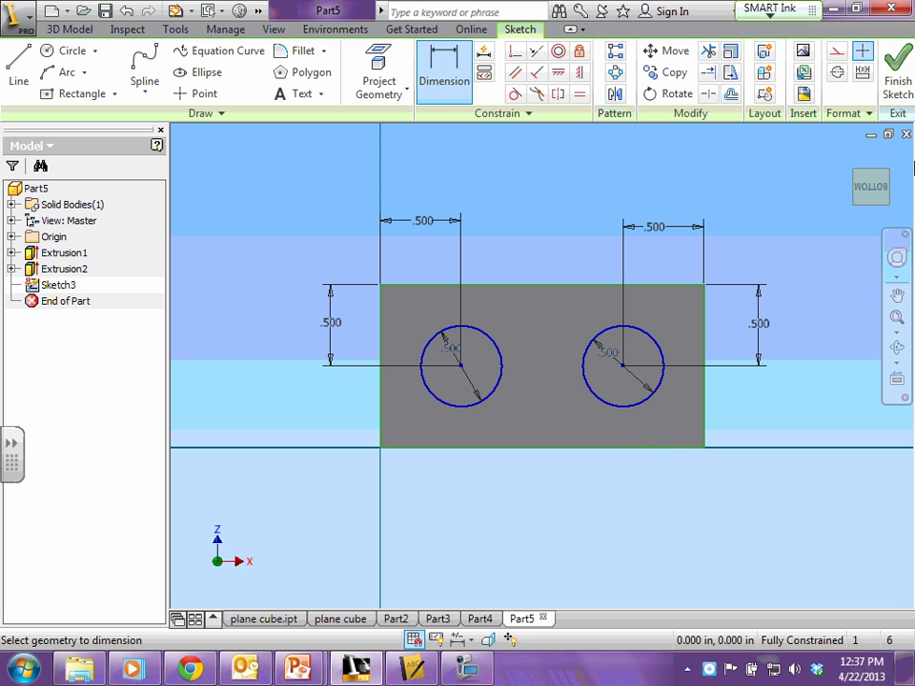
click(897, 72)
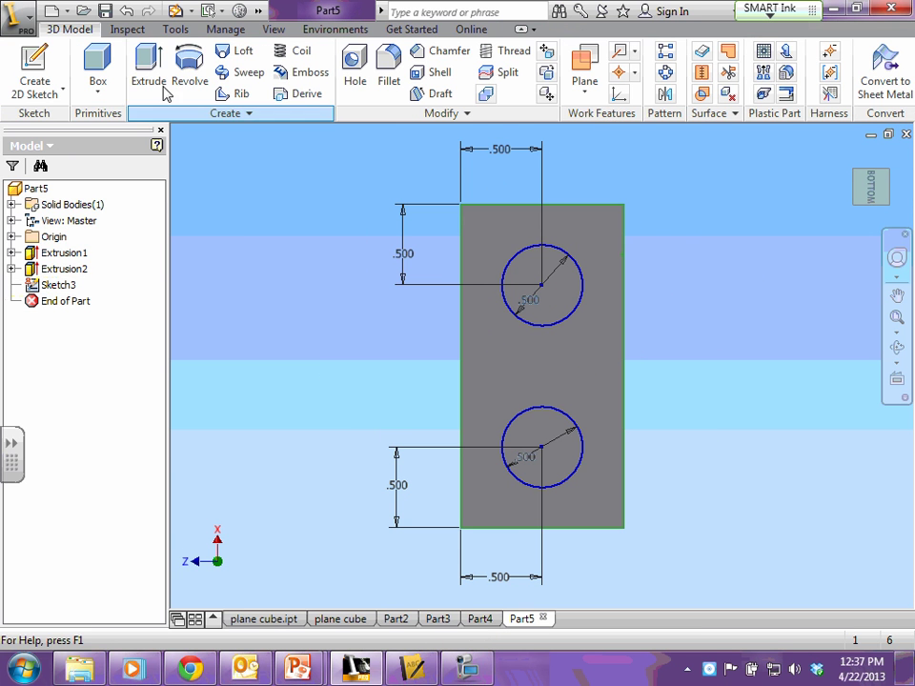
- Cut both bottom-face circles 0.15 in deep into the block with Extrude
click(152, 67)
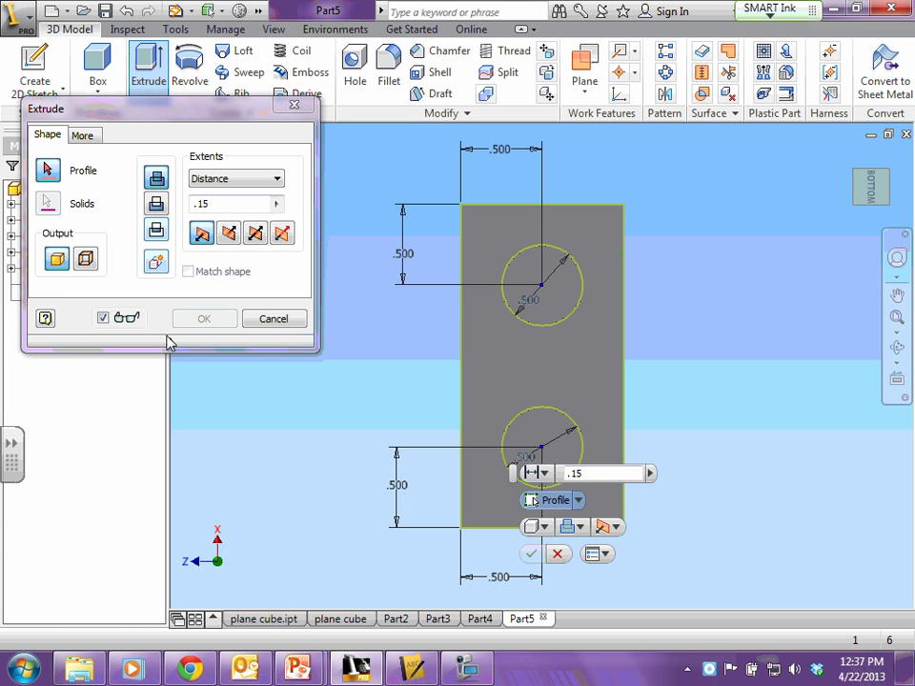
click(174, 342)
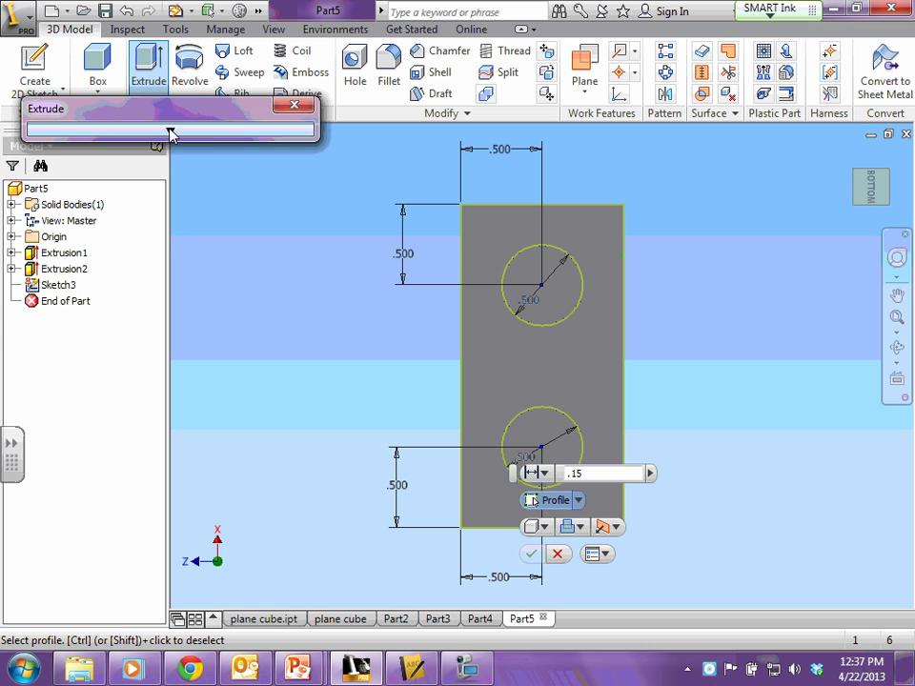
click(171, 131)
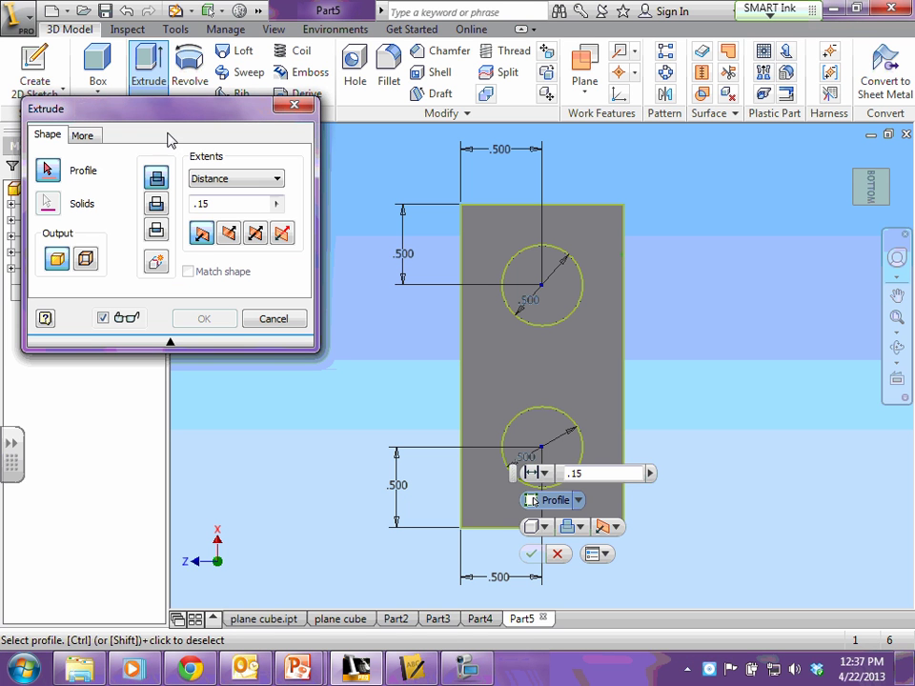
click(158, 204)
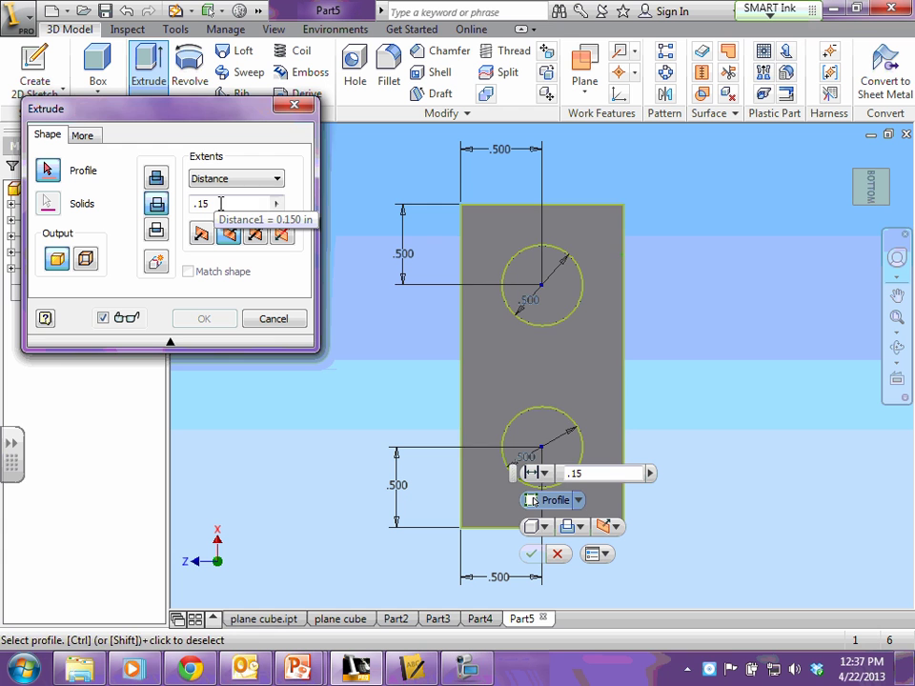
click(531, 292)
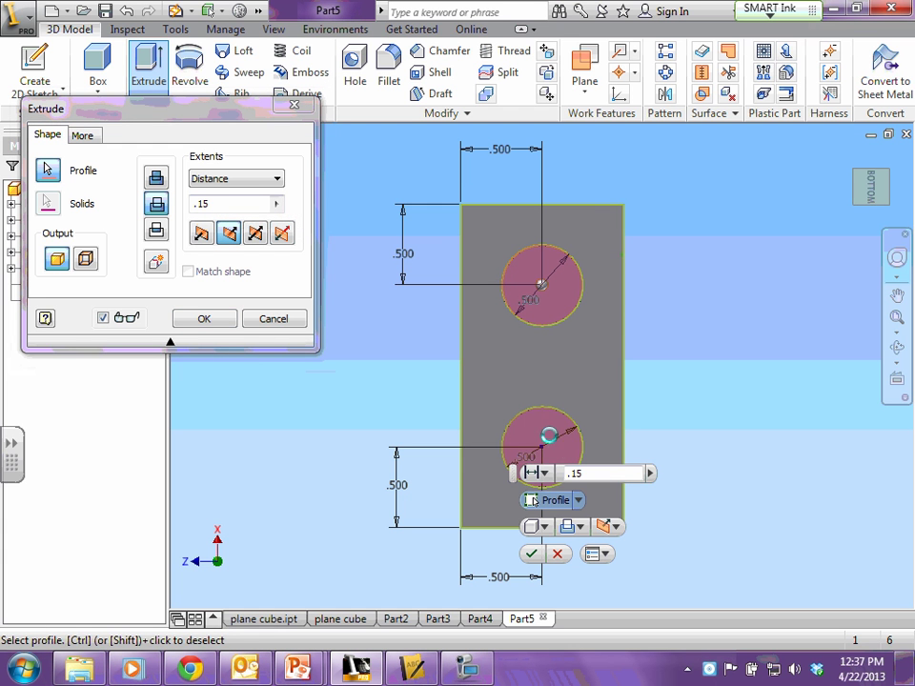
click(858, 202)
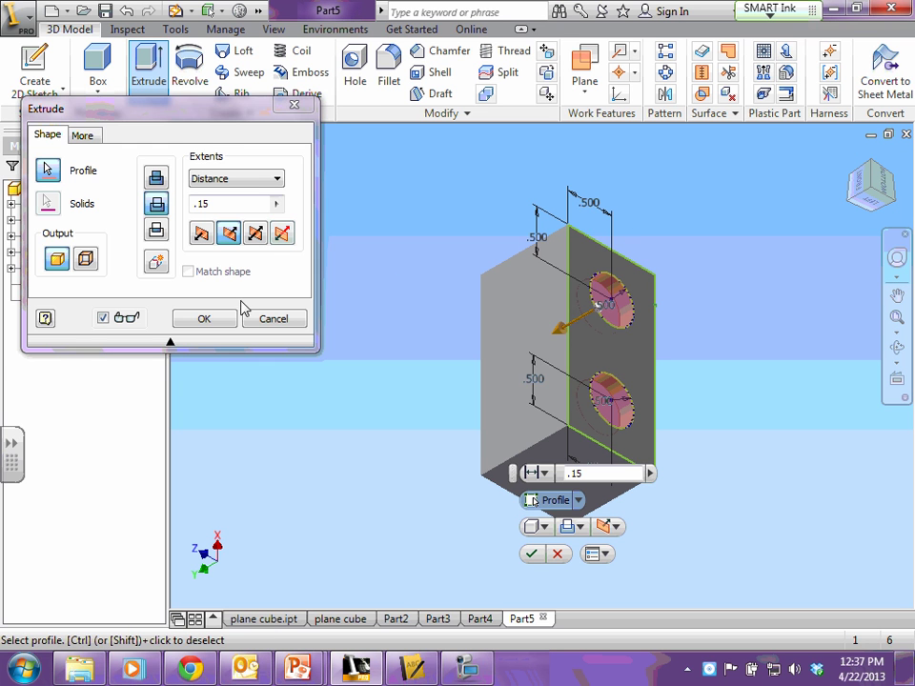
click(227, 326)
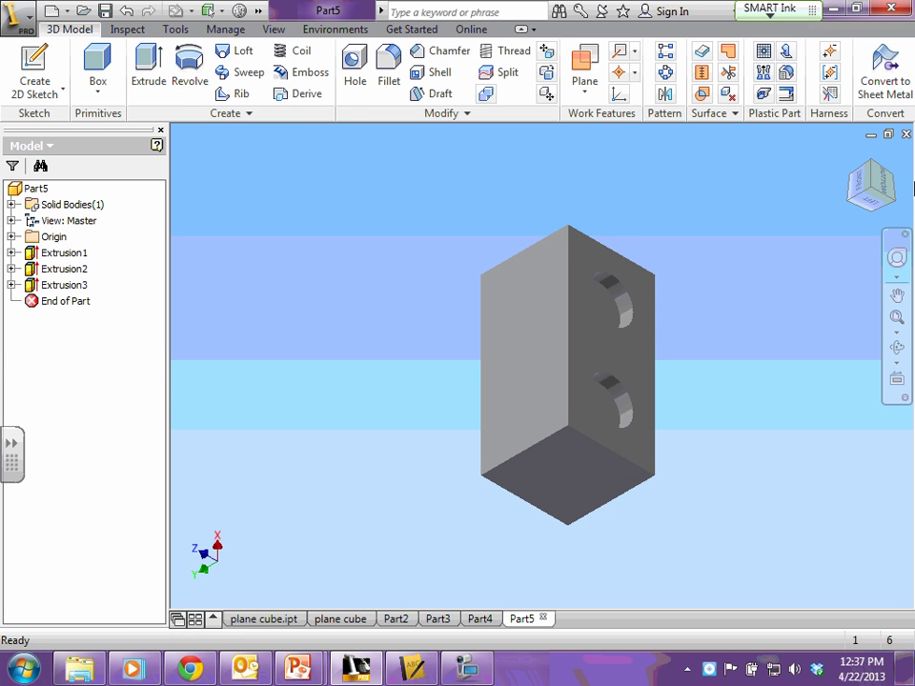
click(853, 162)
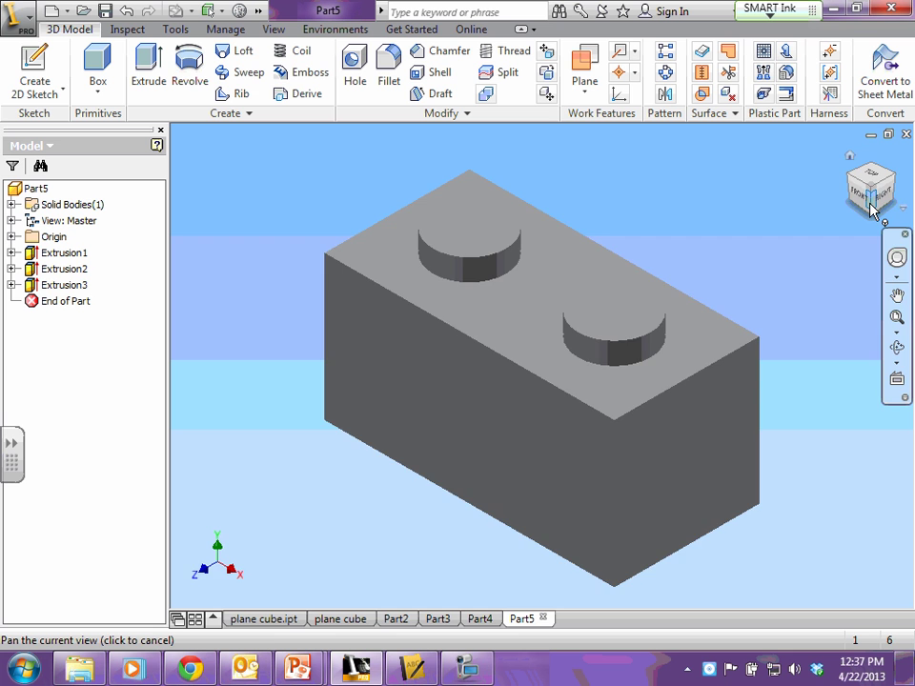